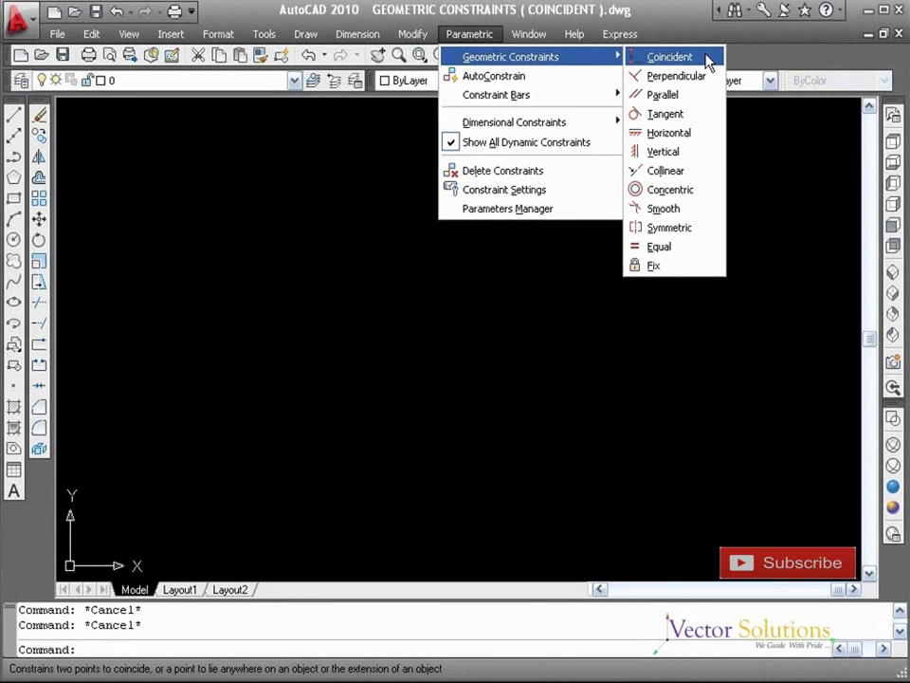
Drop the Coincident constraint and draw a horizontal line left of centre
left_click(709, 59)
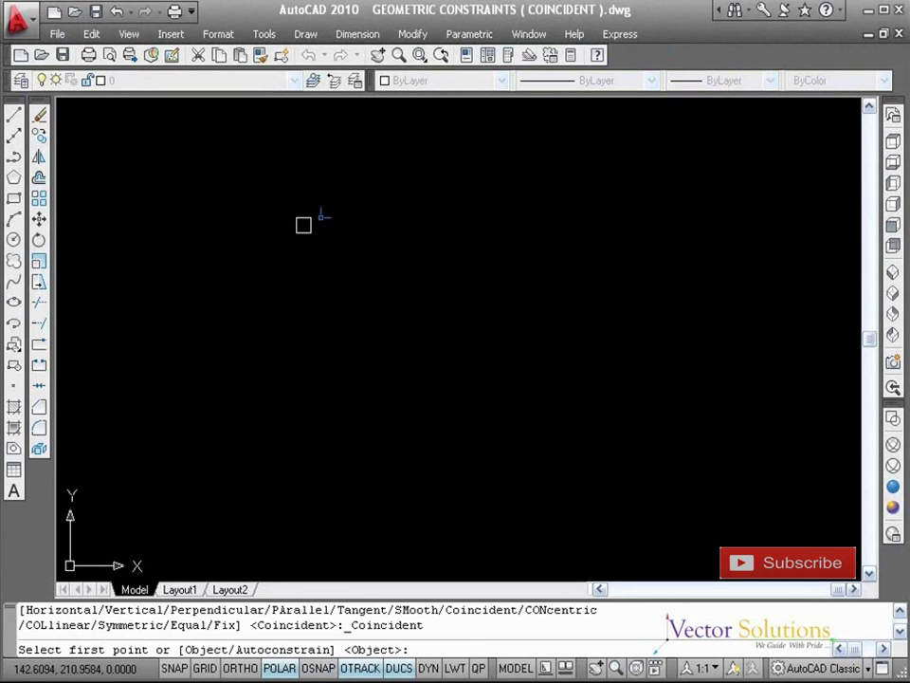
left_click(14, 114)
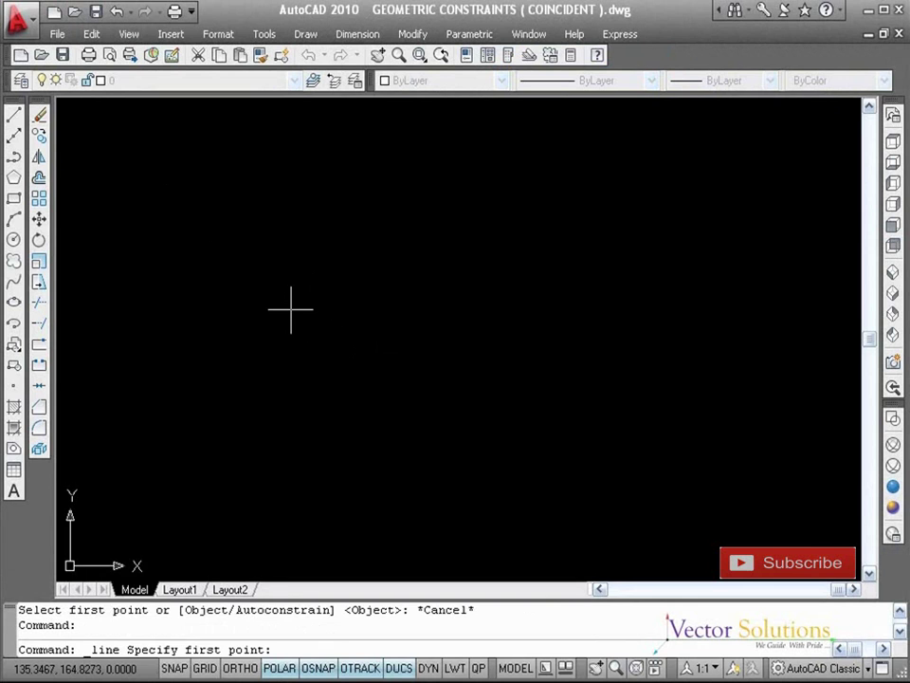
left_click(291, 309)
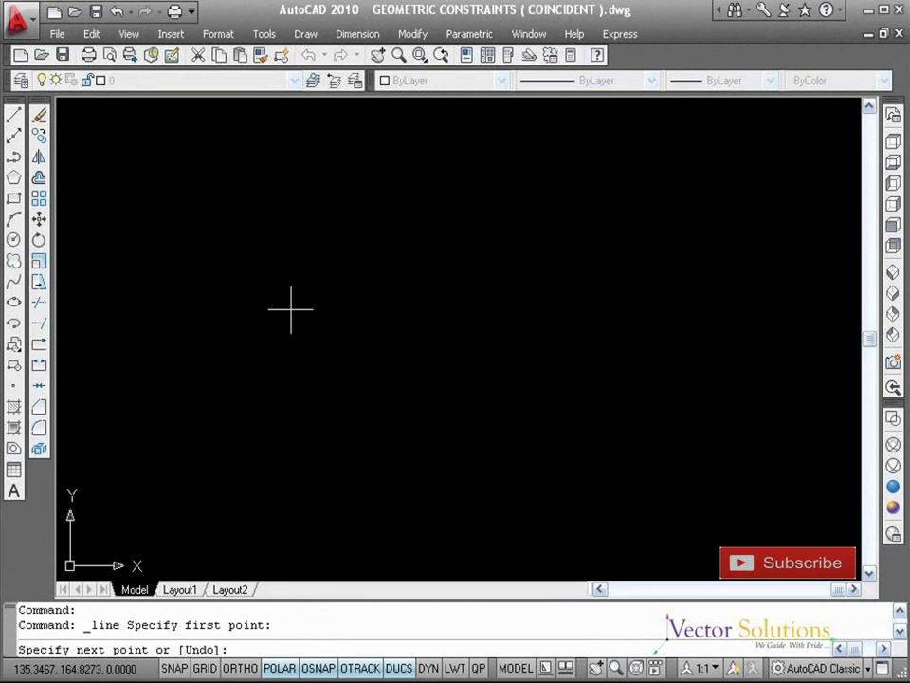
left_click(547, 308)
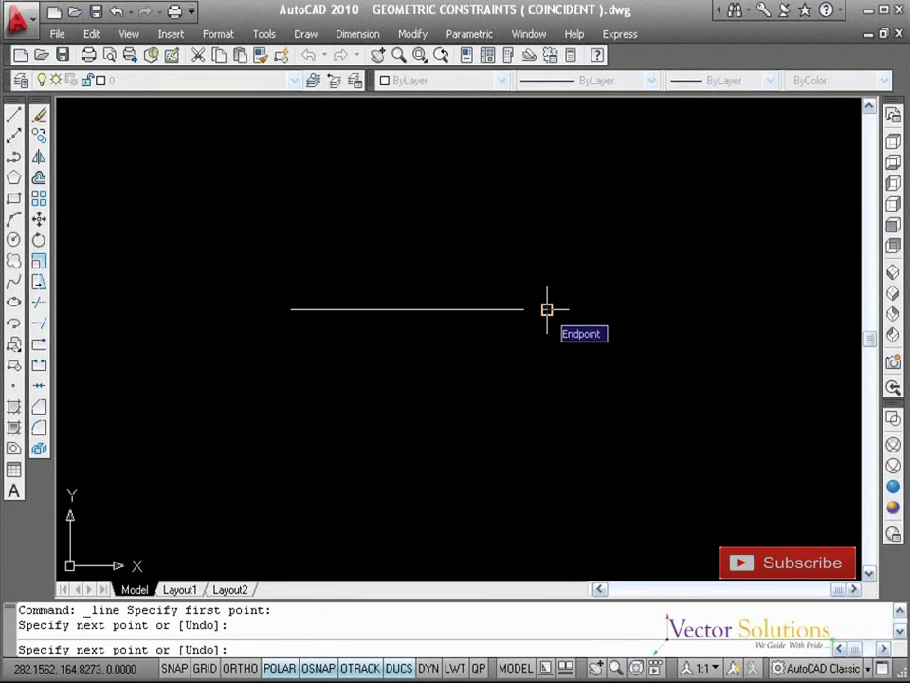
key("Return")
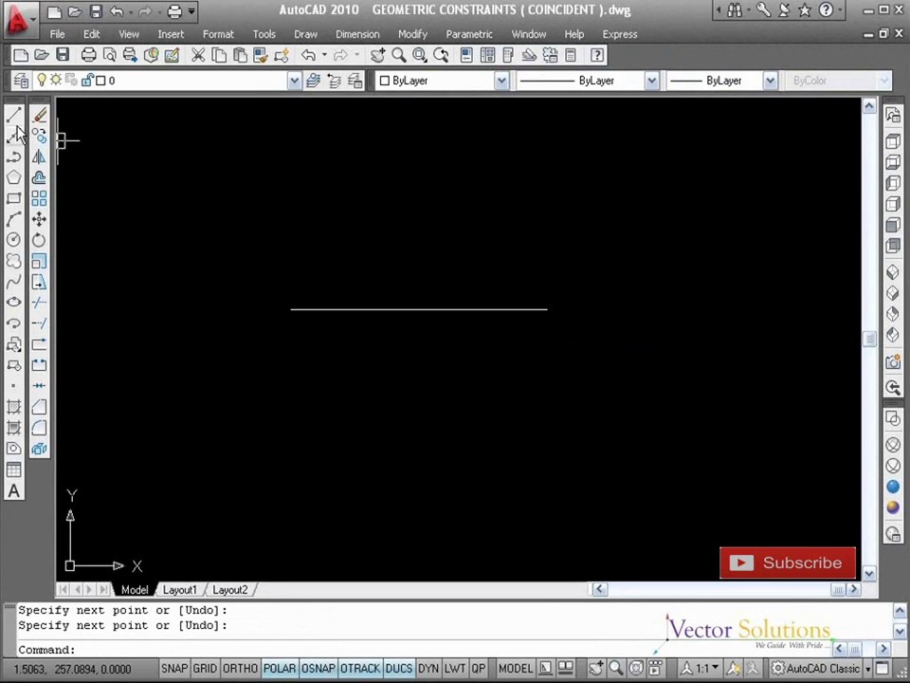
Draw a separate line slanting up to the right above the horizontal one
left_click(13, 116)
left_click(285, 241)
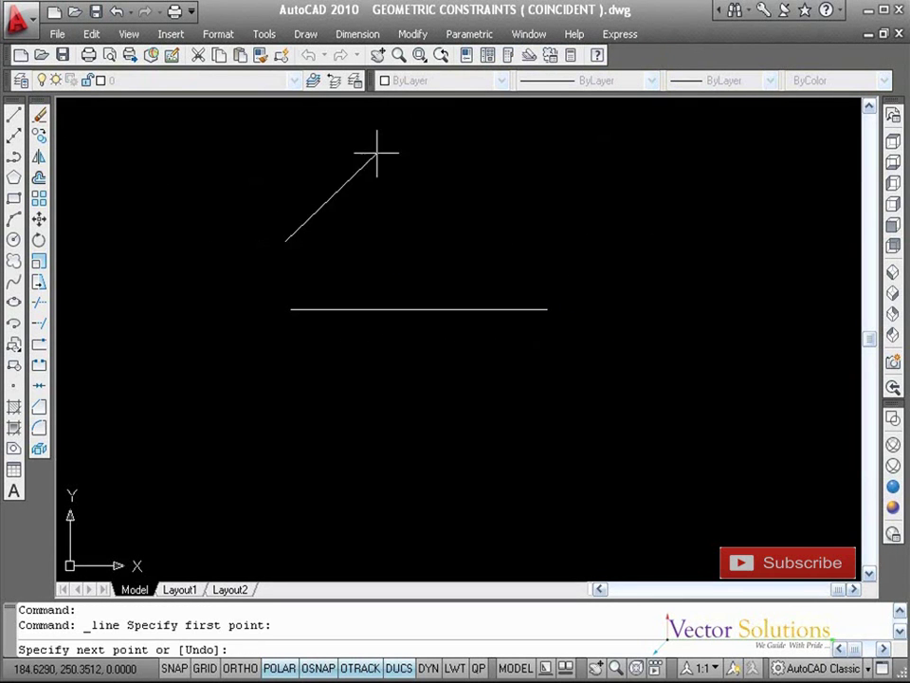
left_click(511, 129)
key("Return")
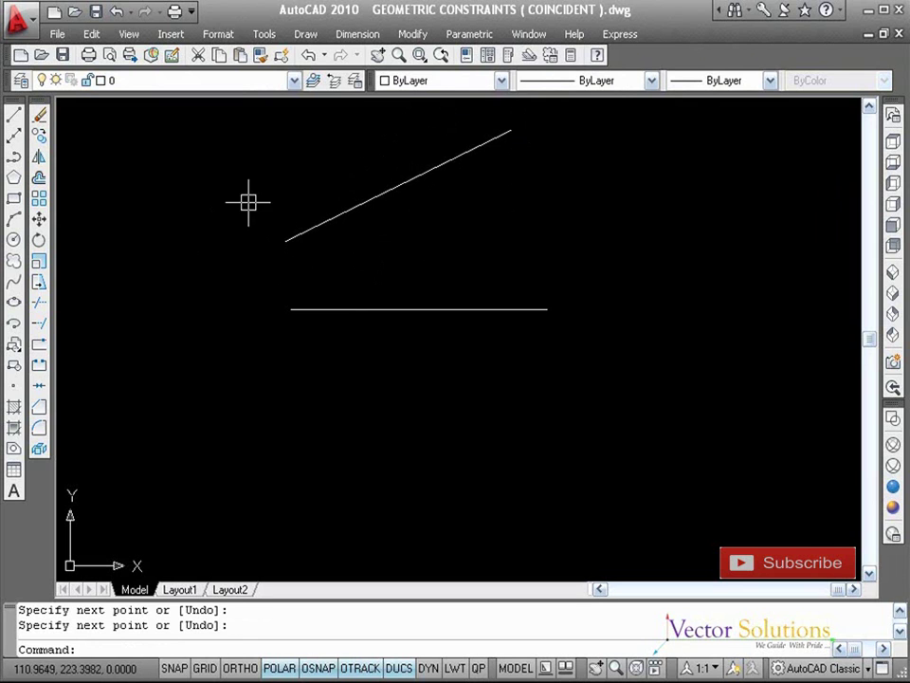
left_click(467, 35)
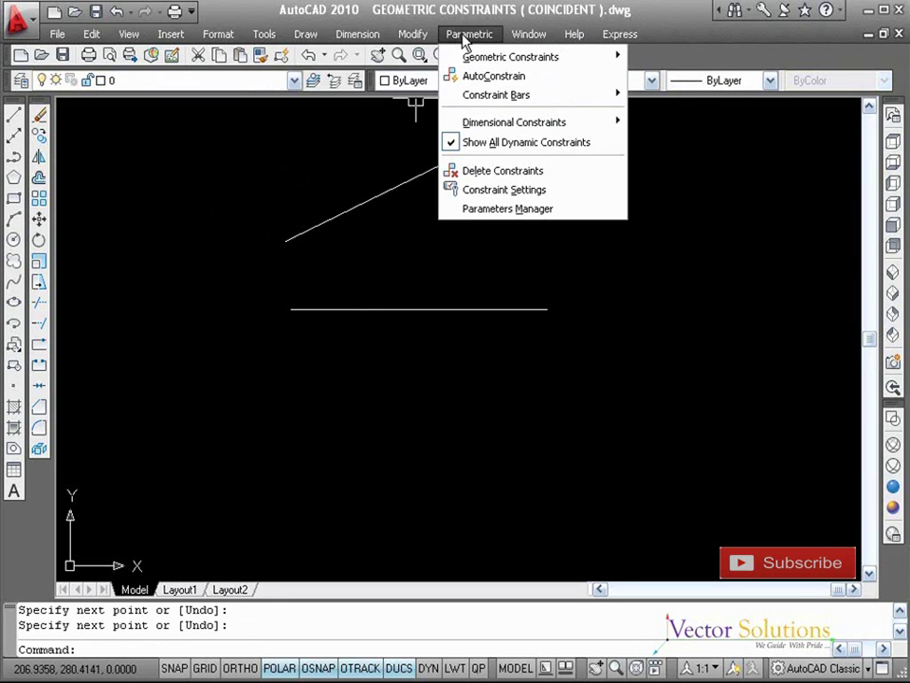
mouse_move(511, 57)
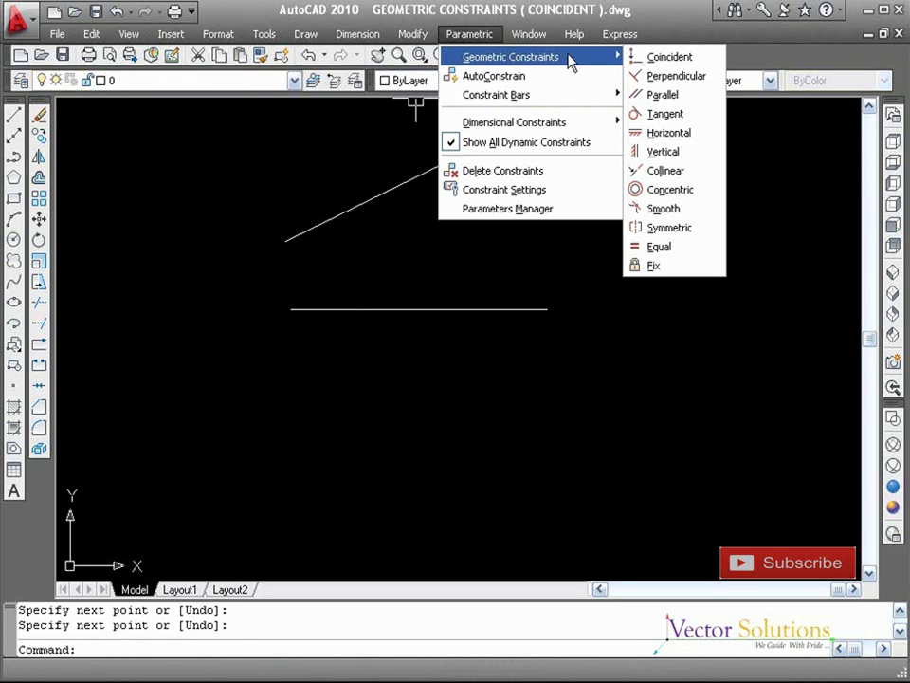
Make the slanted line's left endpoint coincide with the horizontal line's left endpoint
left_click(662, 58)
left_click(306, 301)
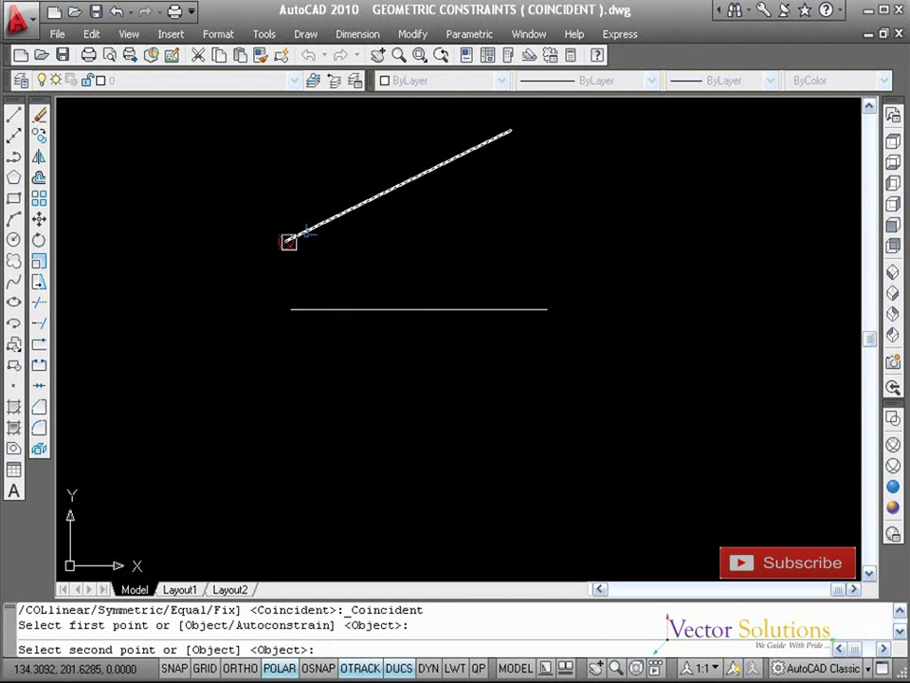
left_click(290, 241)
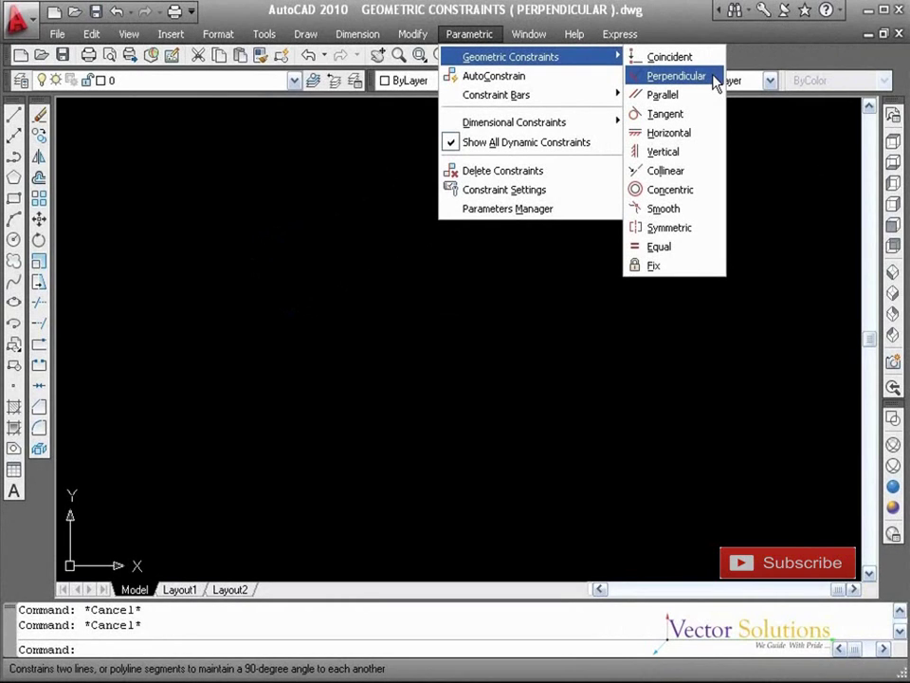
Abandon the Perpendicular constraint and draw a horizontal line in the lower drawing area
left_click(715, 80)
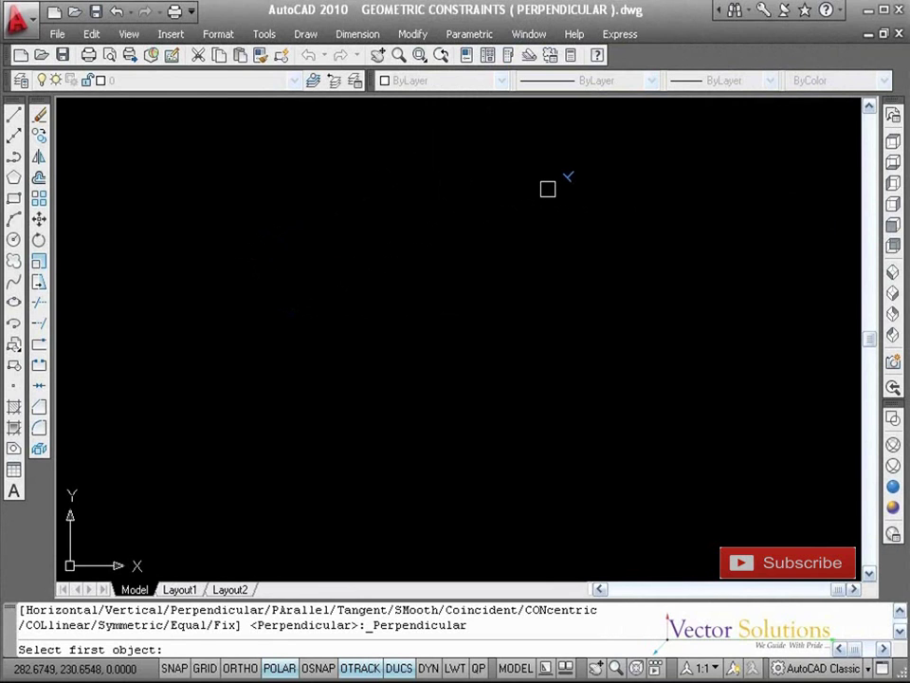
left_click(14, 114)
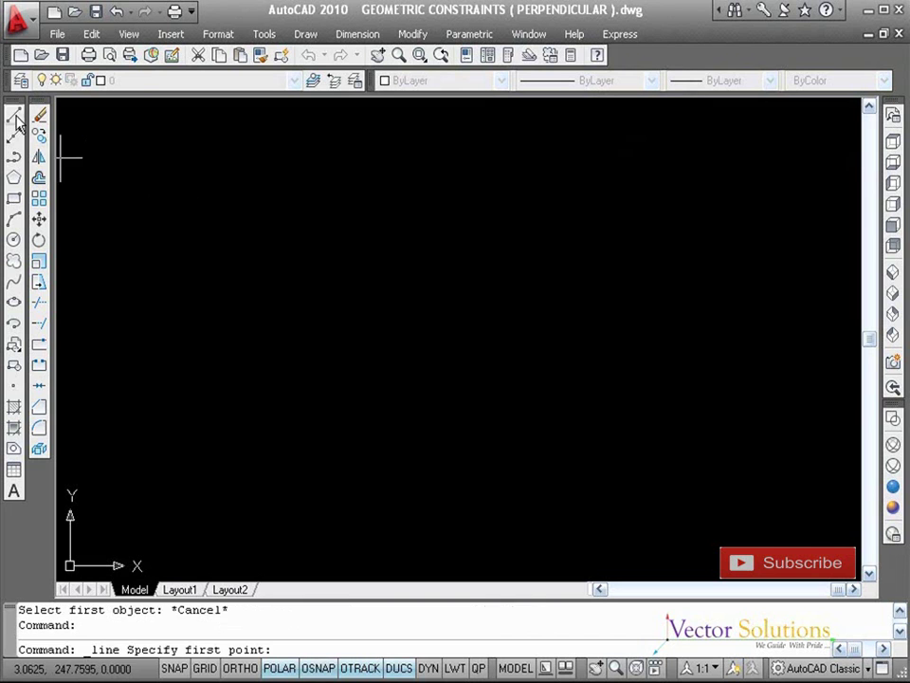
left_click(243, 357)
left_click(439, 356)
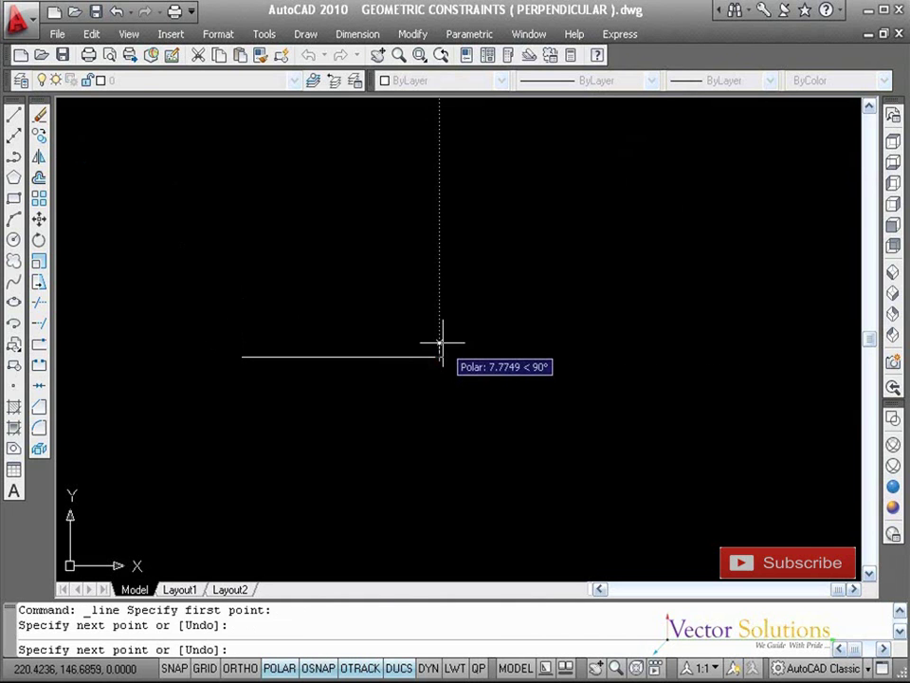
key("Return")
Draw a slanted line from above down toward the horizontal line's left half
left_click(14, 113)
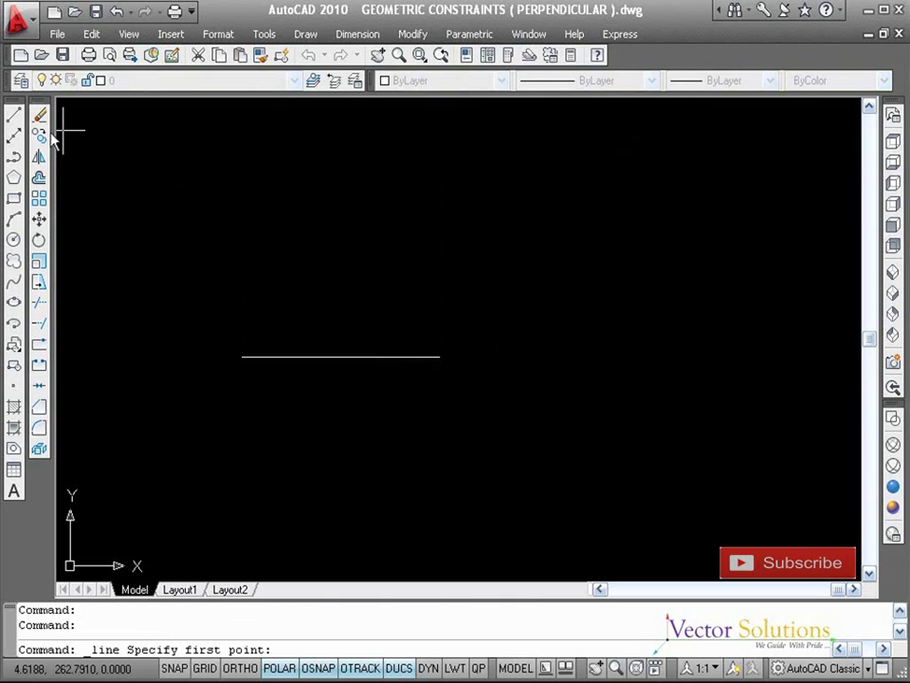
left_click(379, 176)
left_click(303, 301)
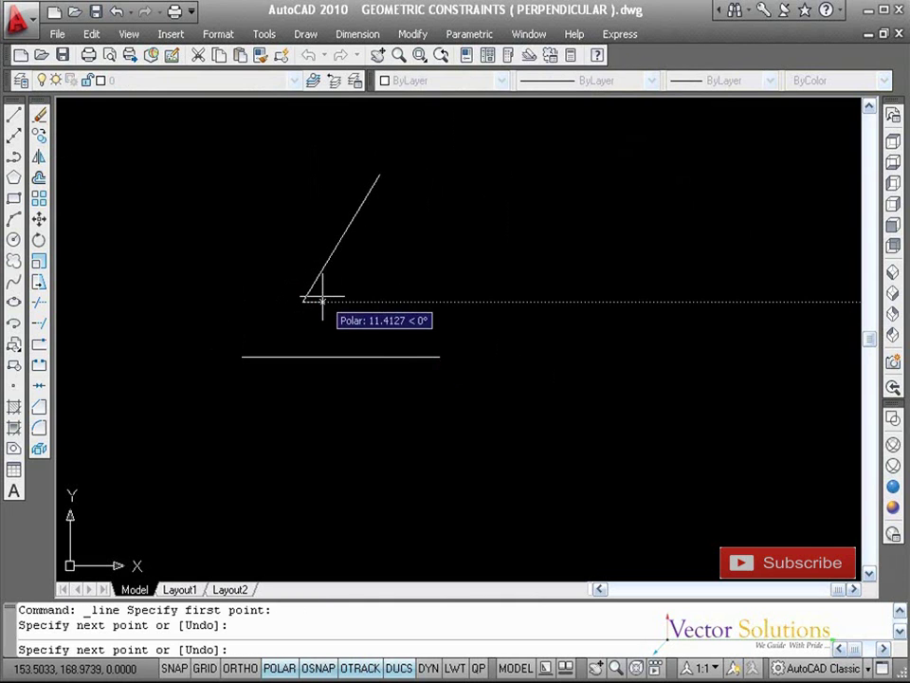
key("Return")
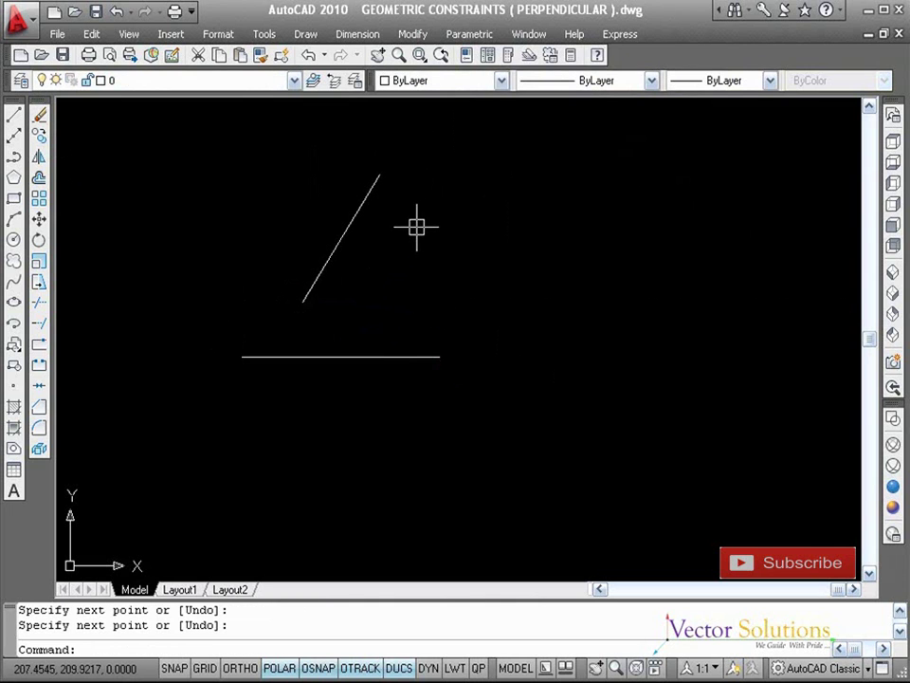
left_click(473, 35)
mouse_move(511, 57)
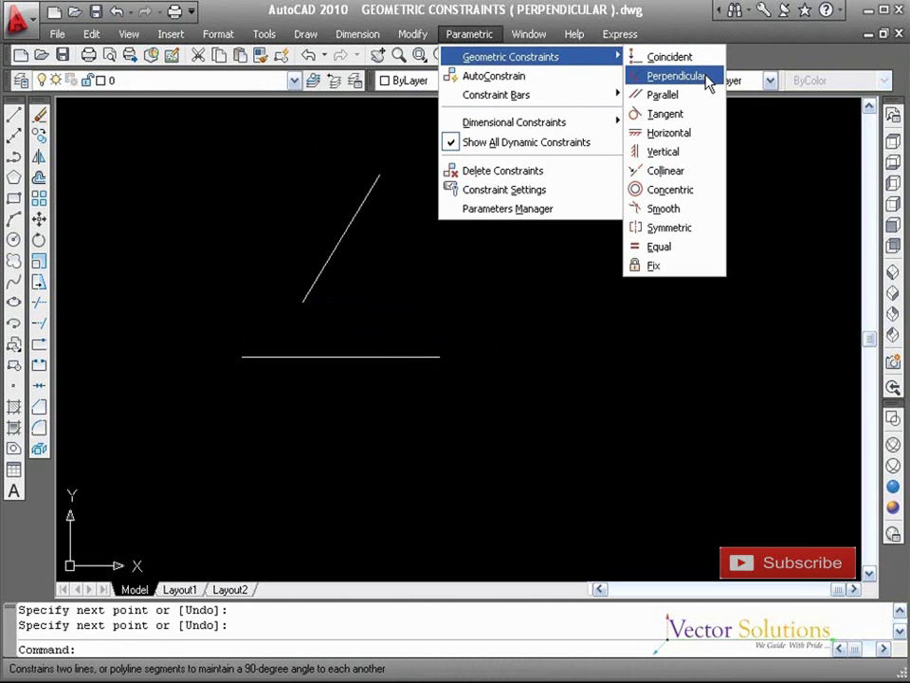
left_click(677, 76)
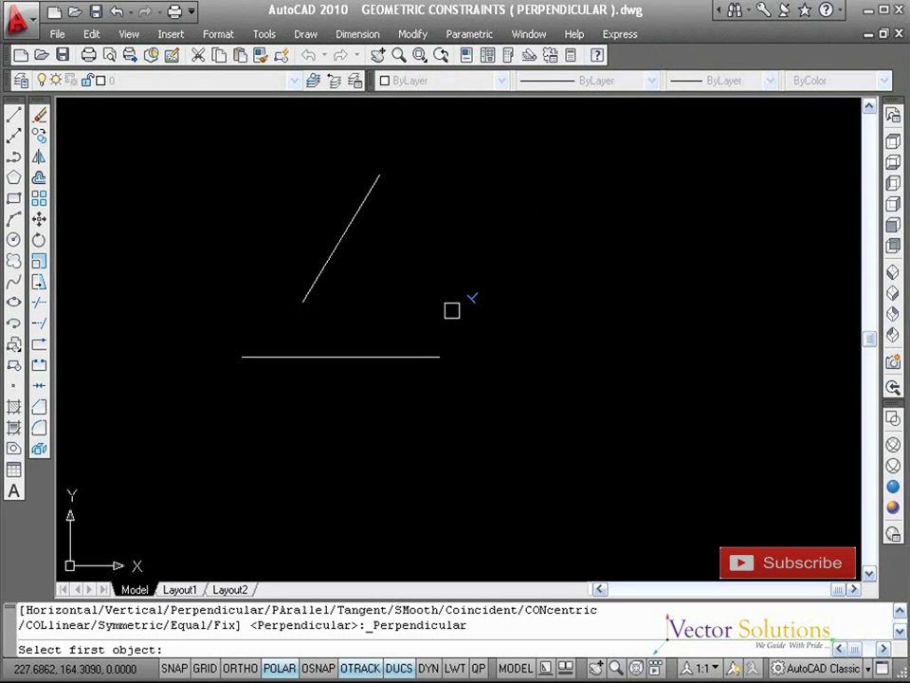
left_click(388, 354)
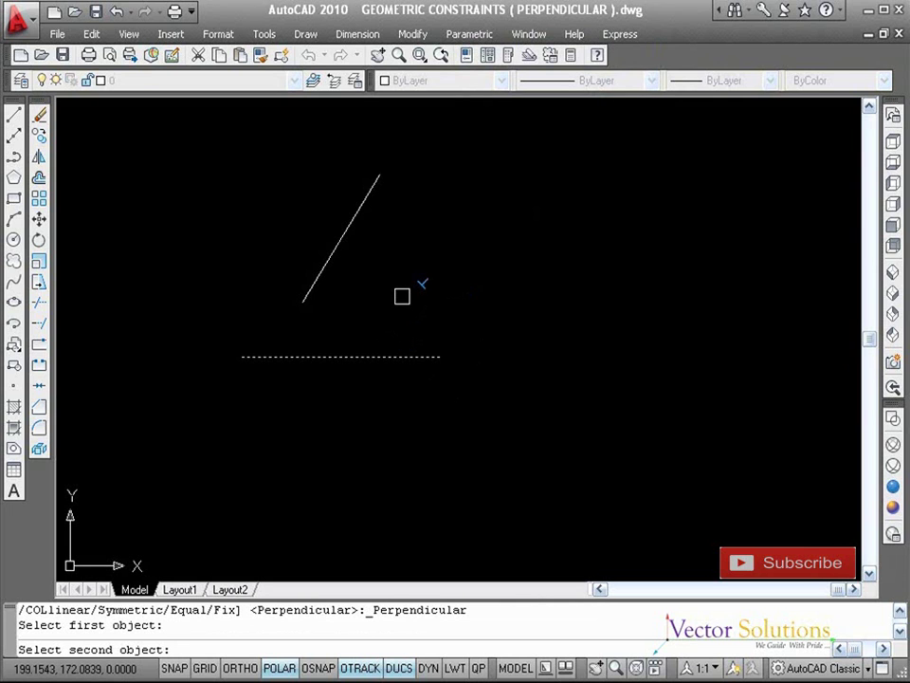
left_click(337, 246)
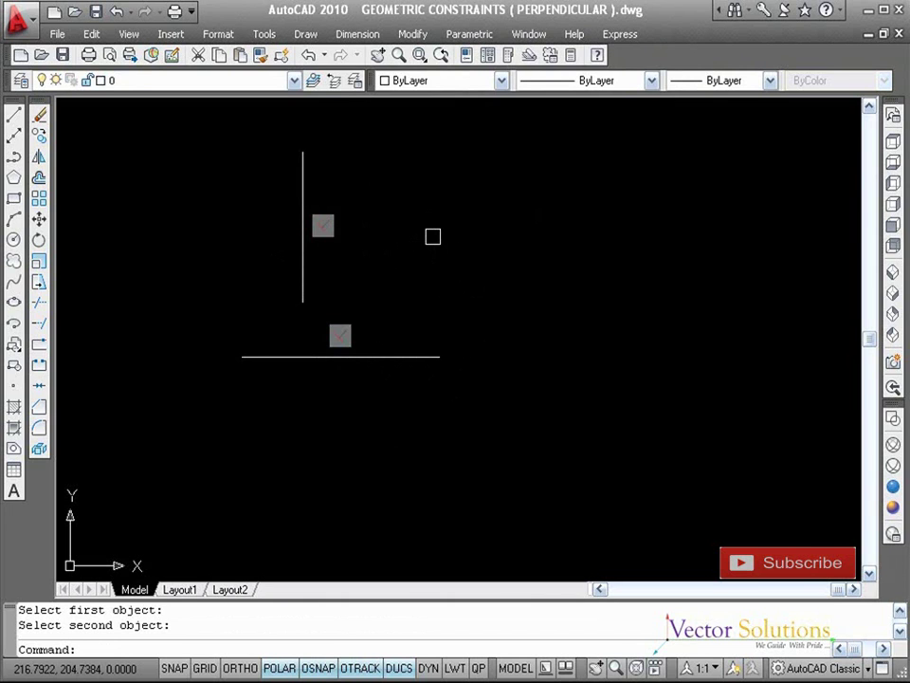
key("ctrl+z")
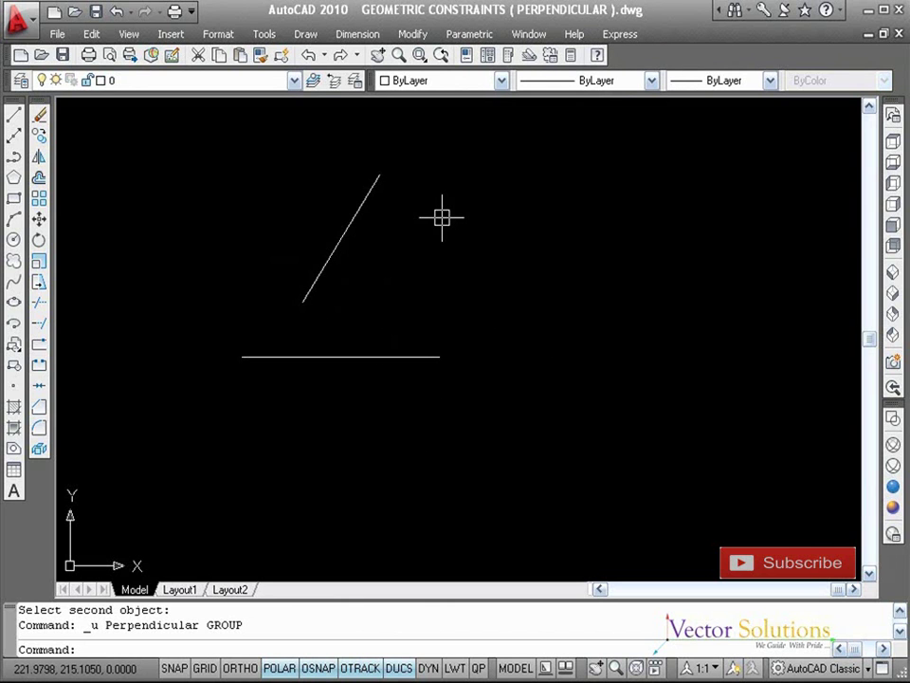
Apply Perpendicular with the slanted line picked first, then the horizontal line
left_click(472, 35)
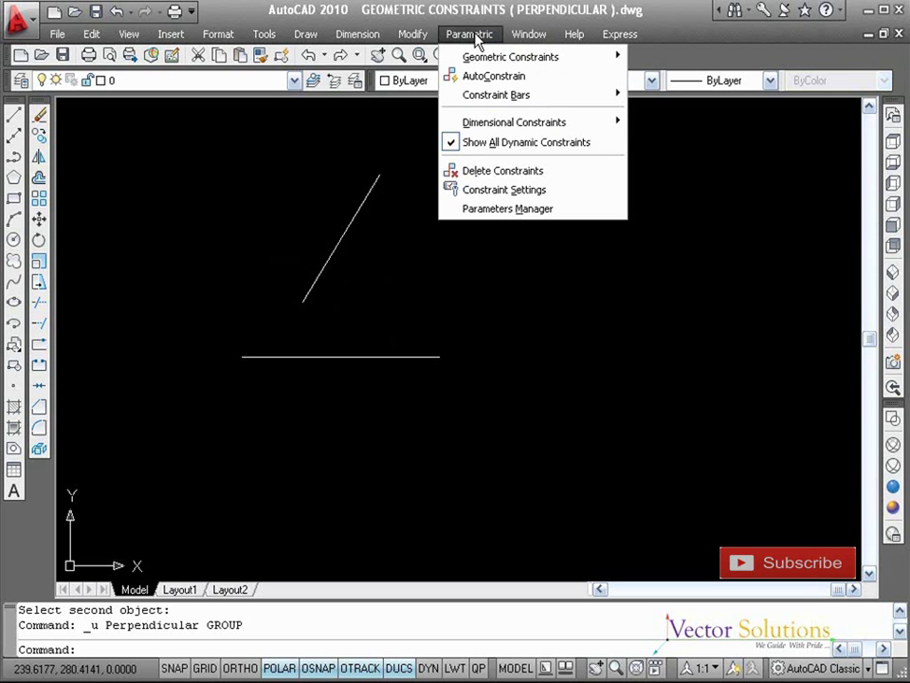
left_click(477, 38)
left_click(472, 34)
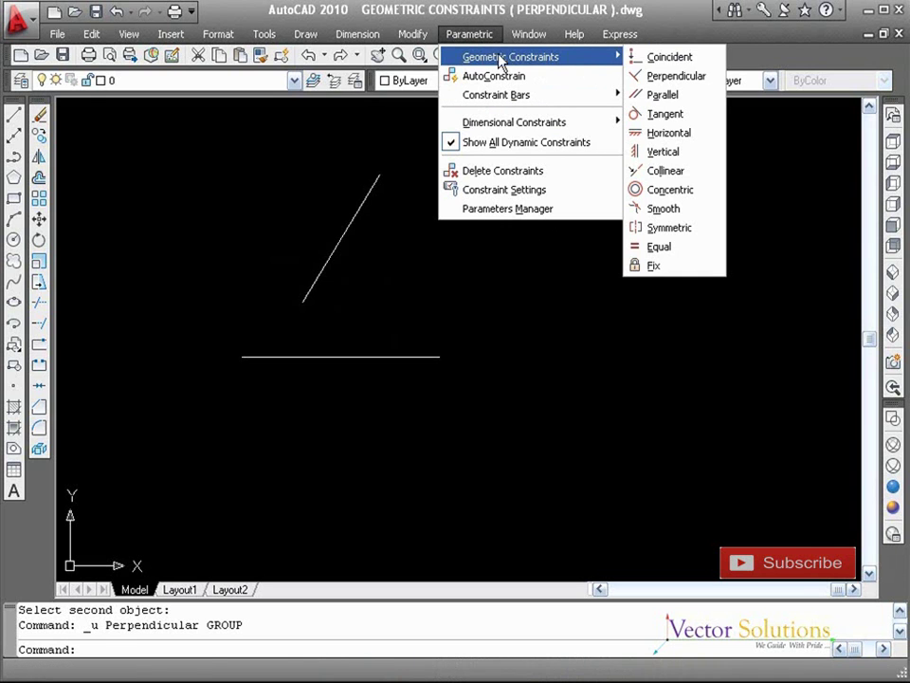
left_click(709, 84)
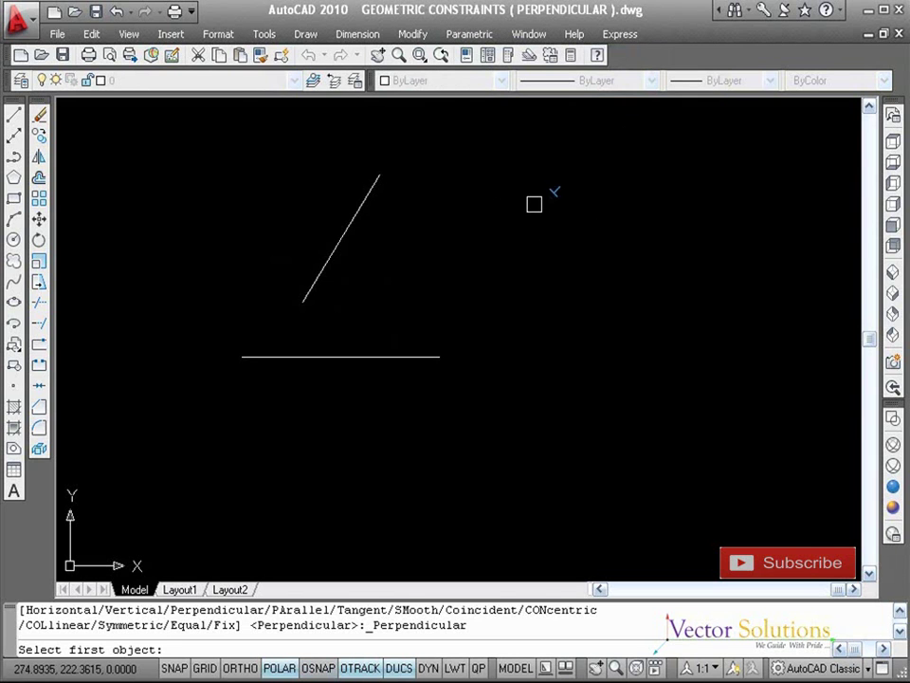
left_click(350, 225)
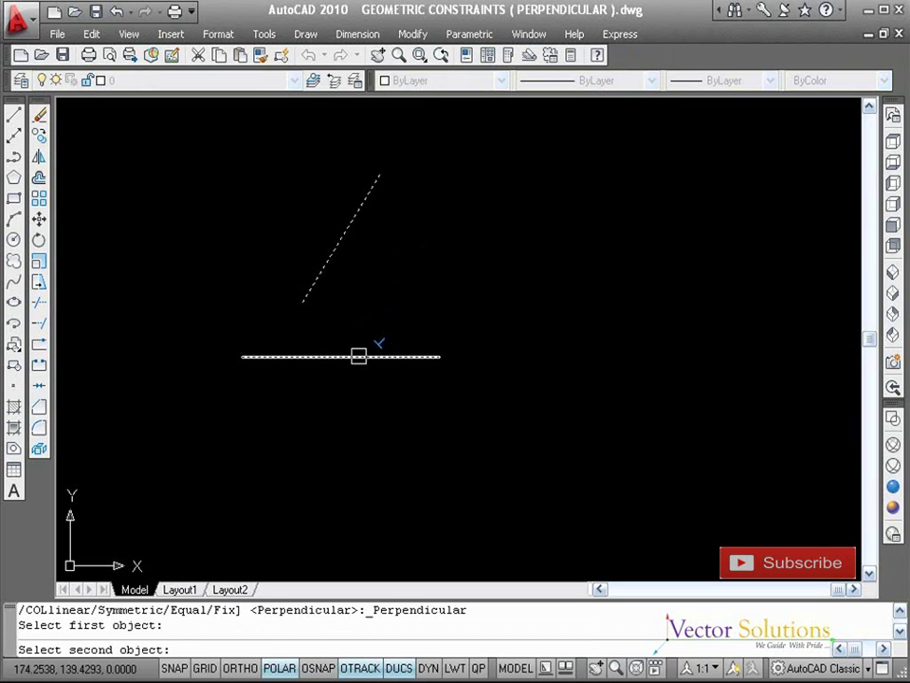
left_click(359, 357)
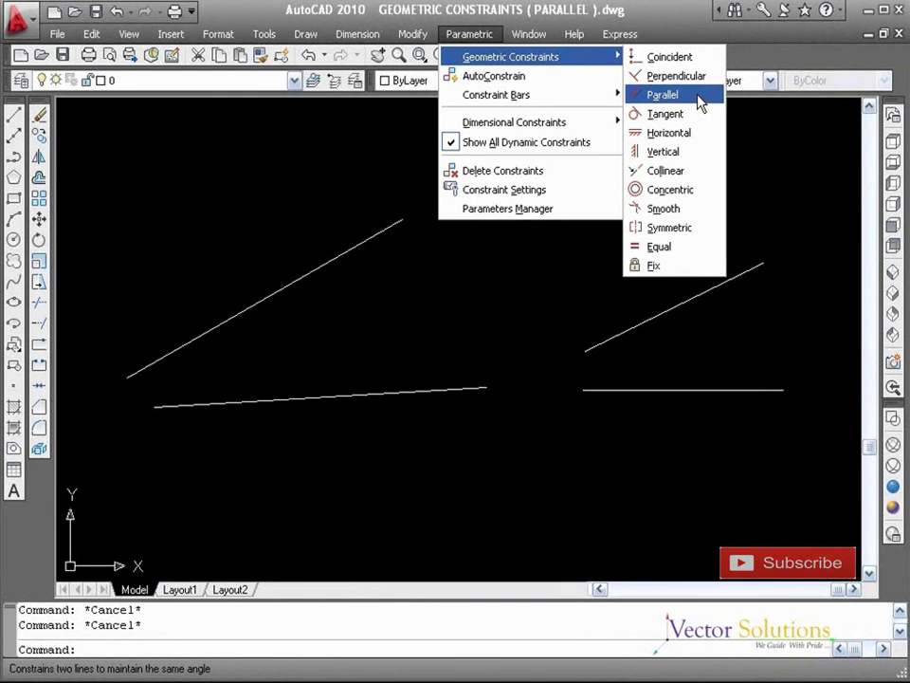
Constrain the upper-left line parallel to the lower-left reference line
left_click(701, 99)
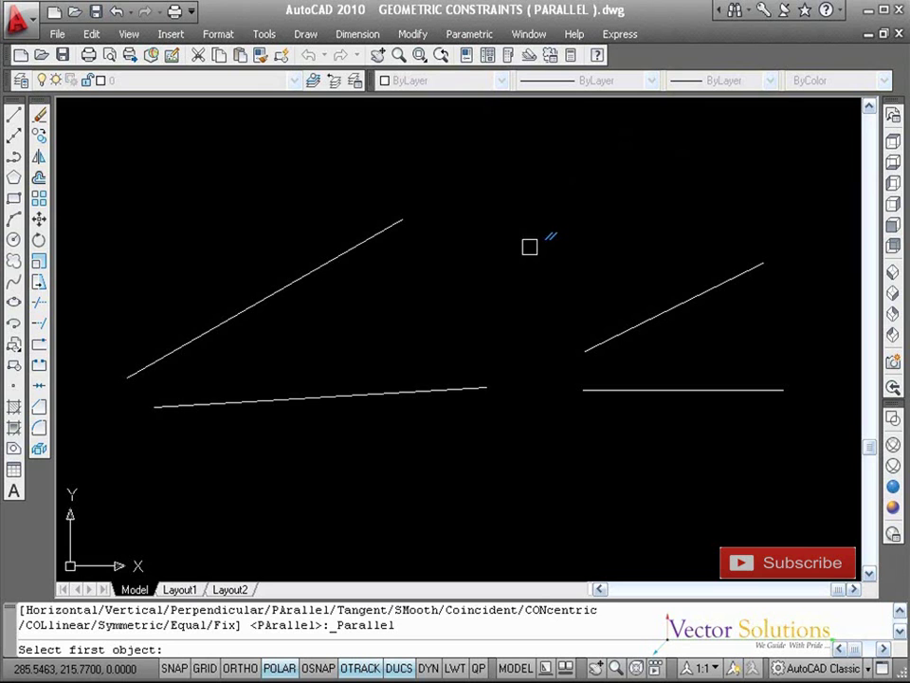
left_click(345, 394)
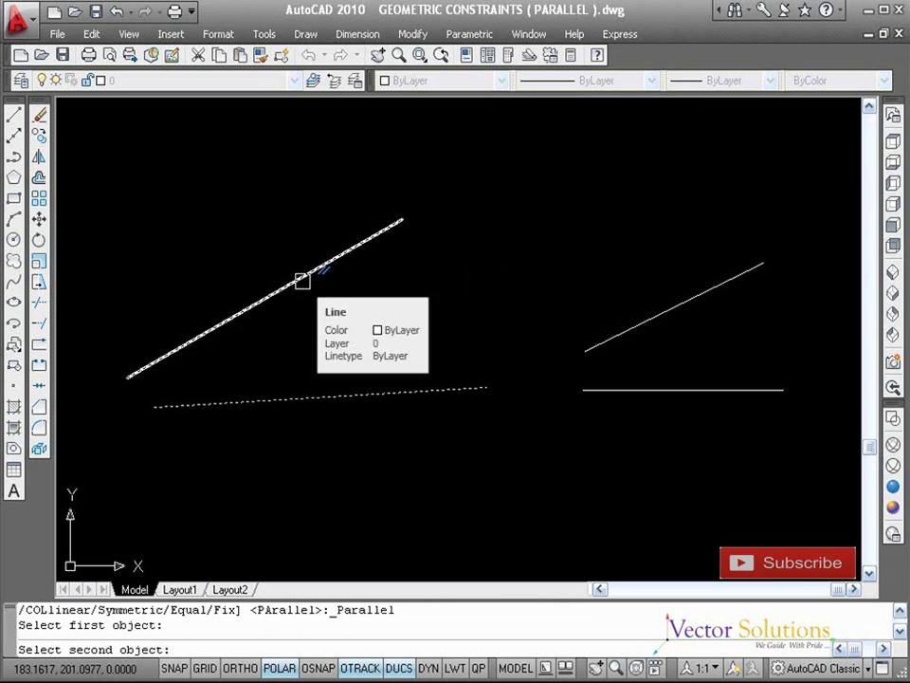
left_click(301, 281)
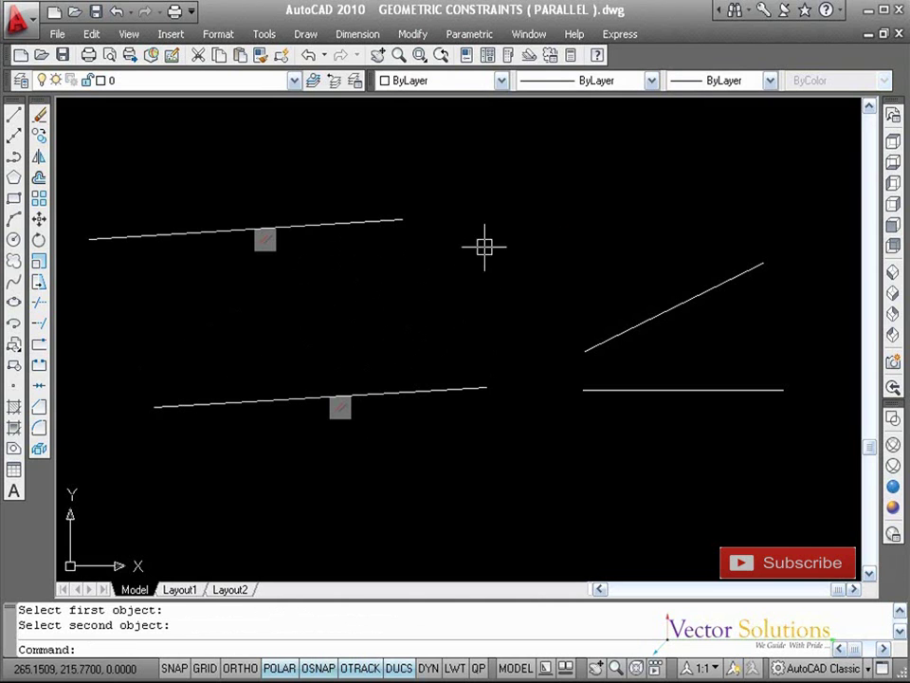
Apply Parallel using the slanted line as reference for the lower horizontal line
left_click(468, 34)
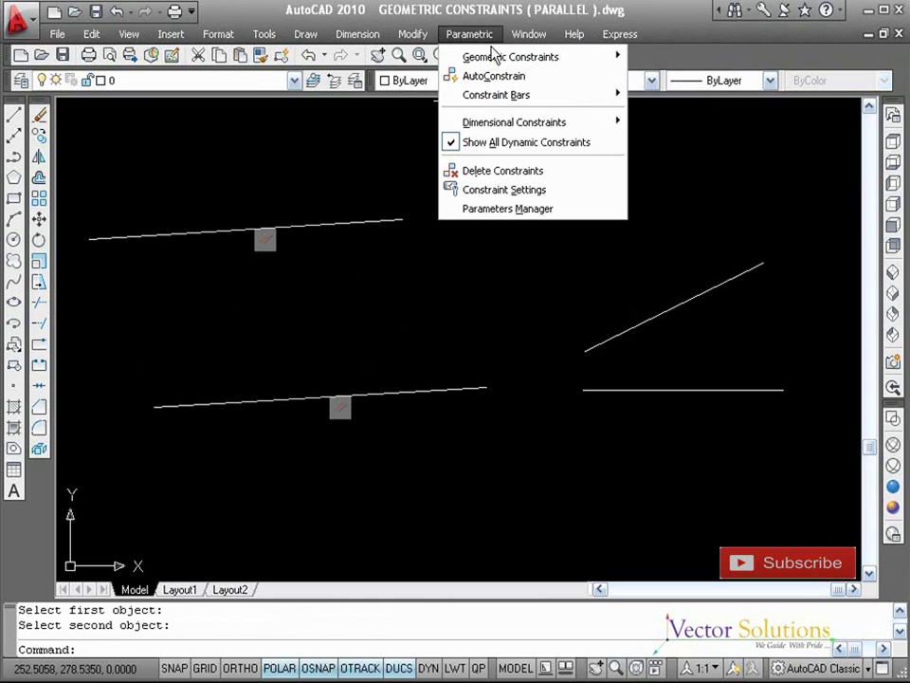
mouse_move(510, 57)
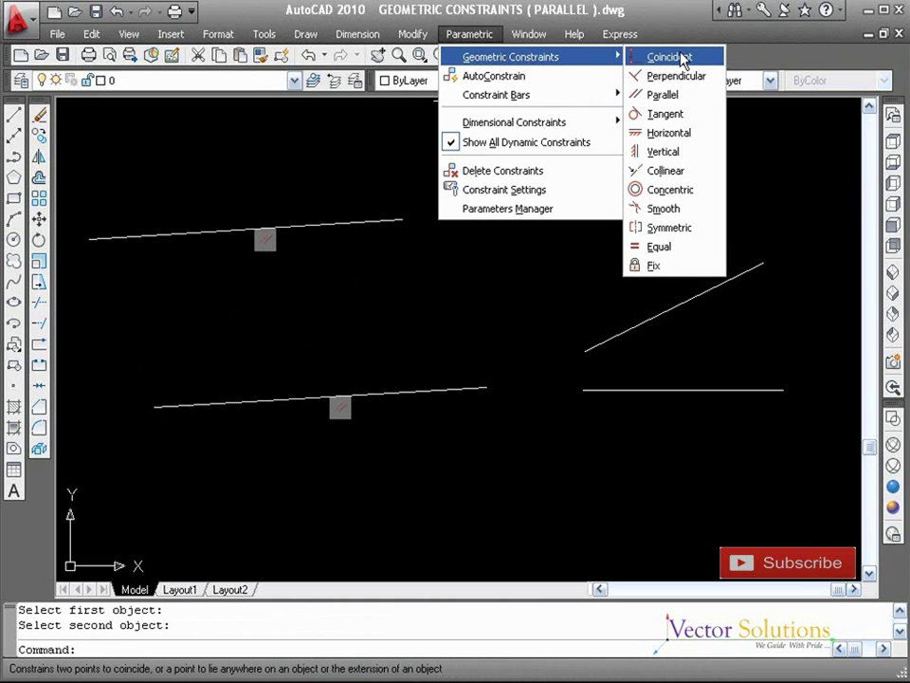
left_click(707, 97)
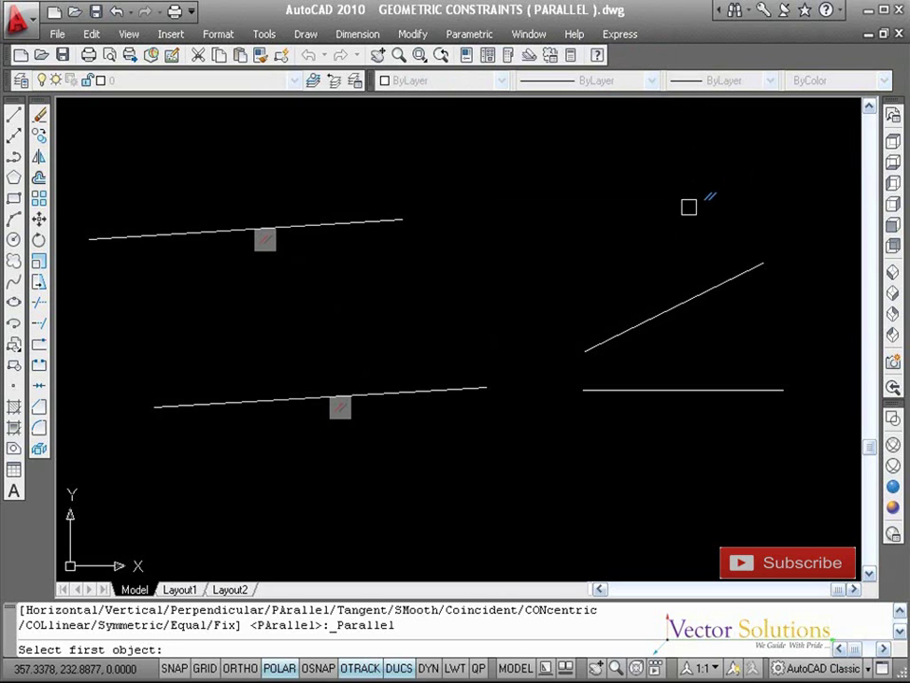
left_click(699, 289)
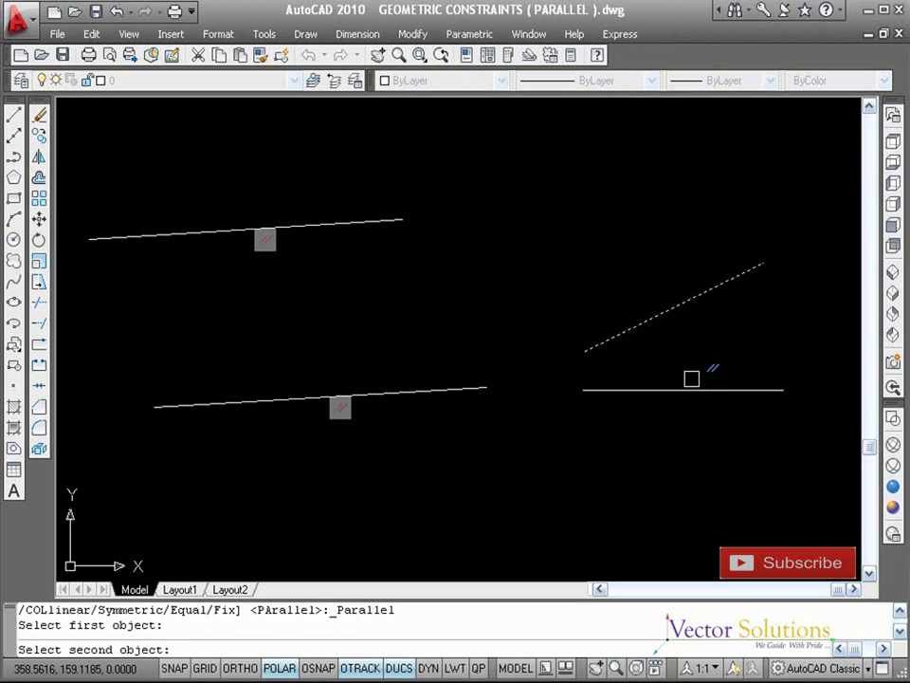
left_click(692, 385)
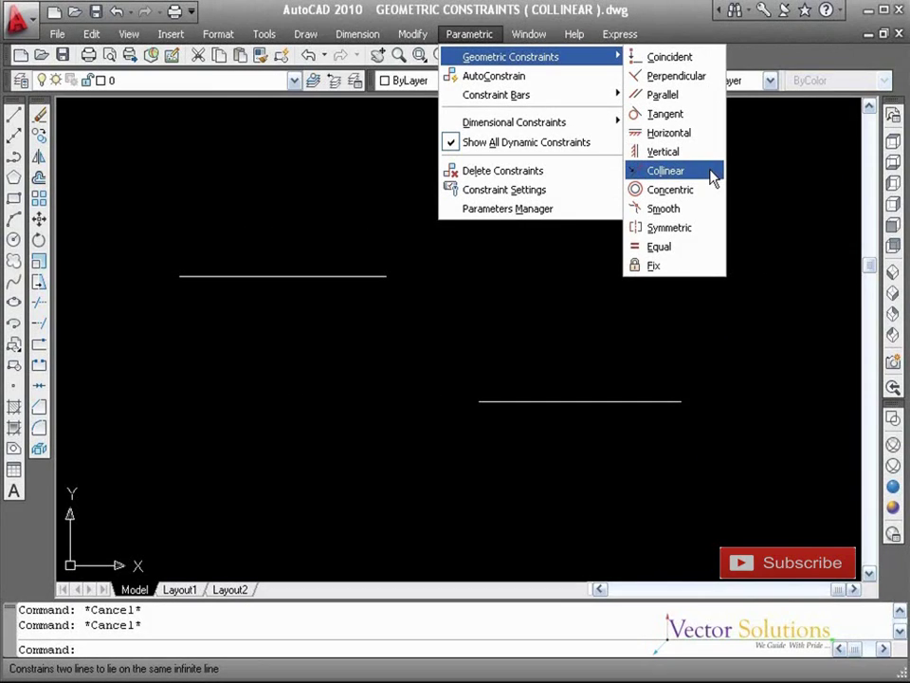
Apply Collinear to the upper and lower lines, then undo it with Ctrl+Z
left_click(667, 171)
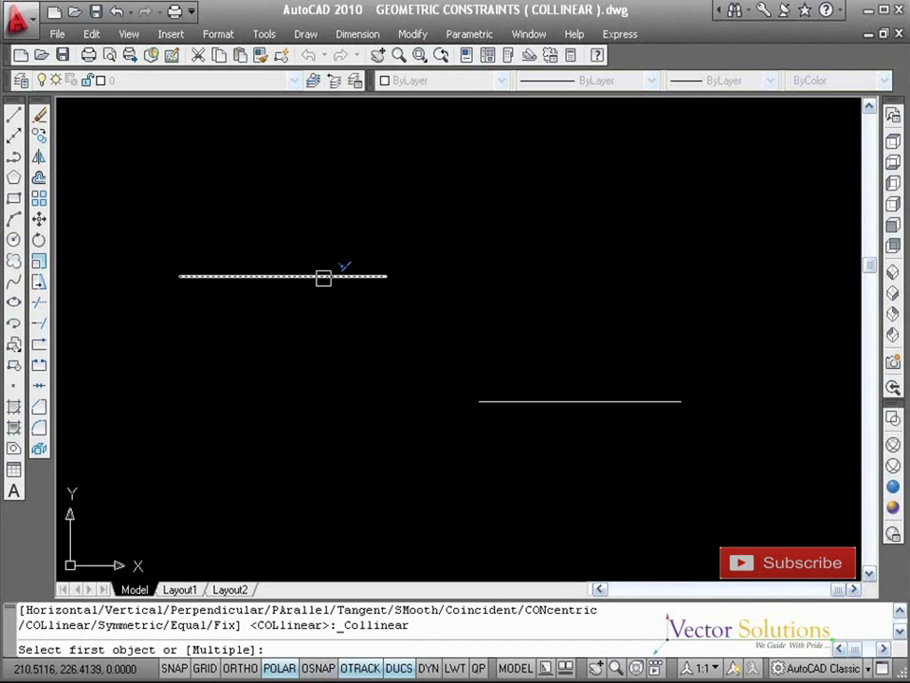
left_click(323, 278)
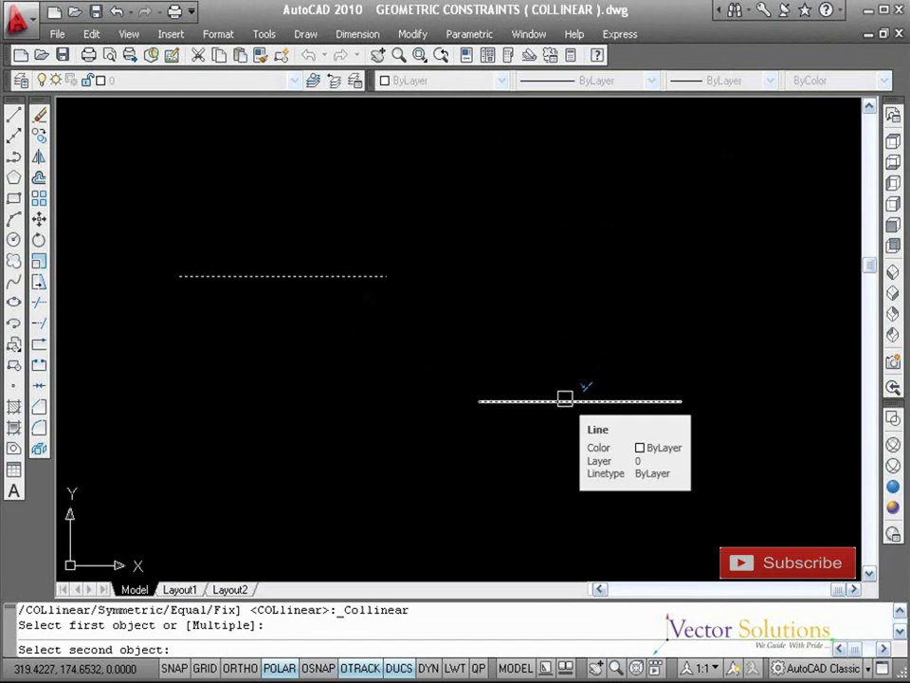
left_click(565, 399)
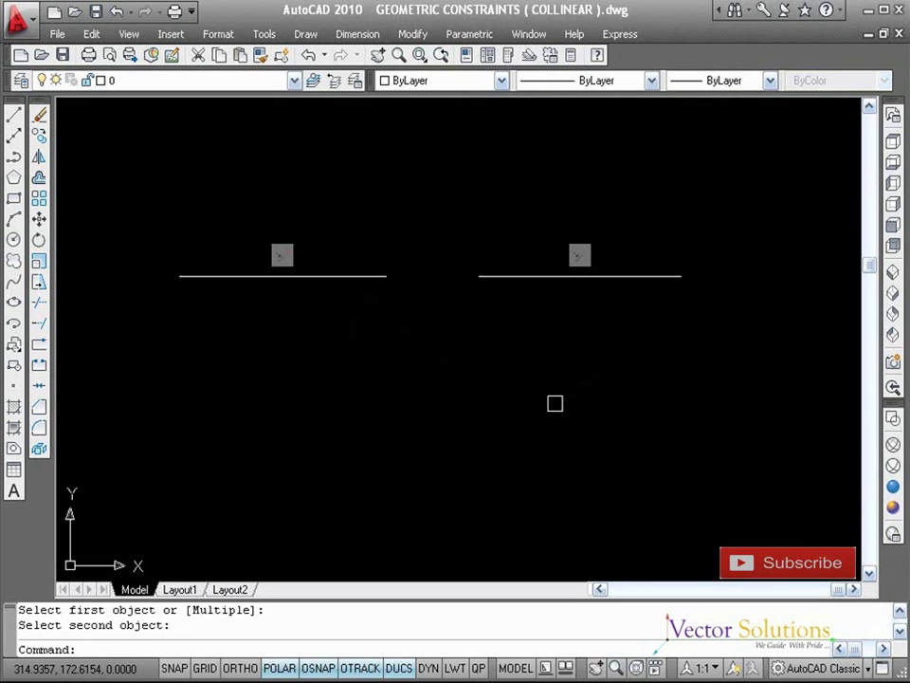
key("ctrl+z")
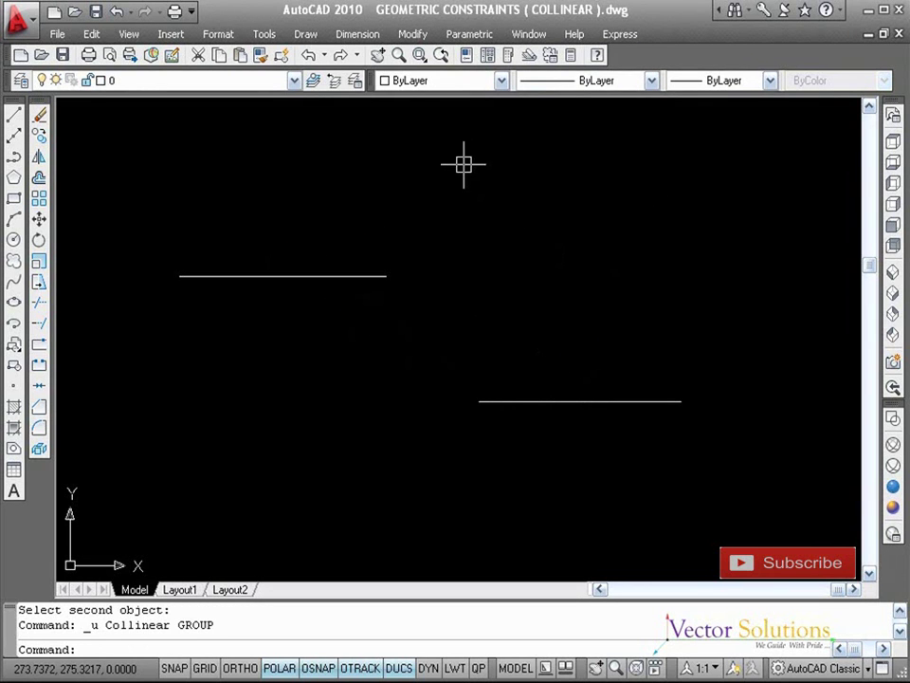
Reapply Collinear with the lower line as reference so the upper line aligns
left_click(471, 36)
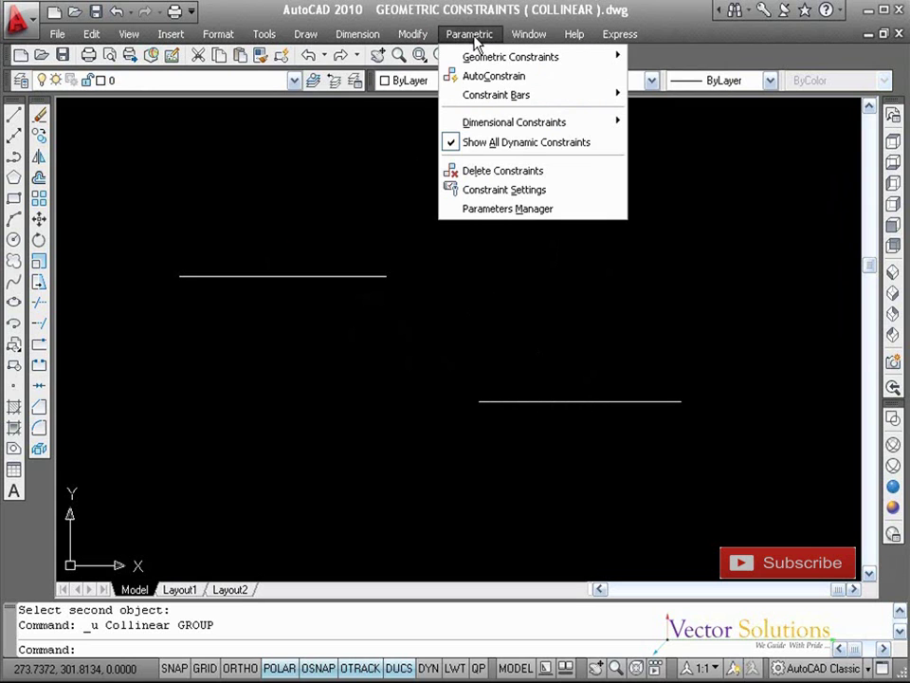
mouse_move(510, 57)
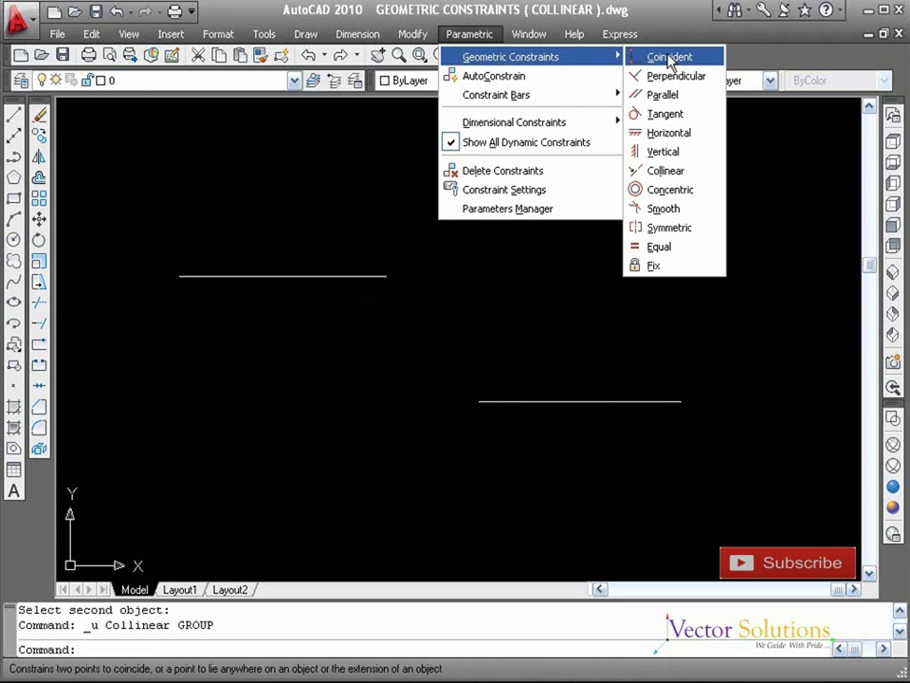
left_click(701, 177)
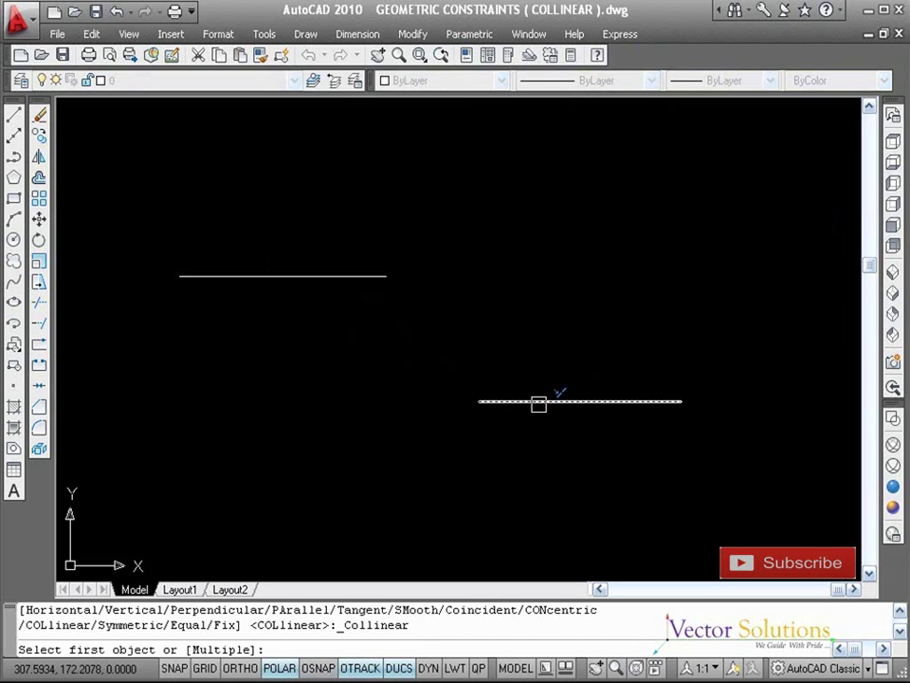
left_click(538, 402)
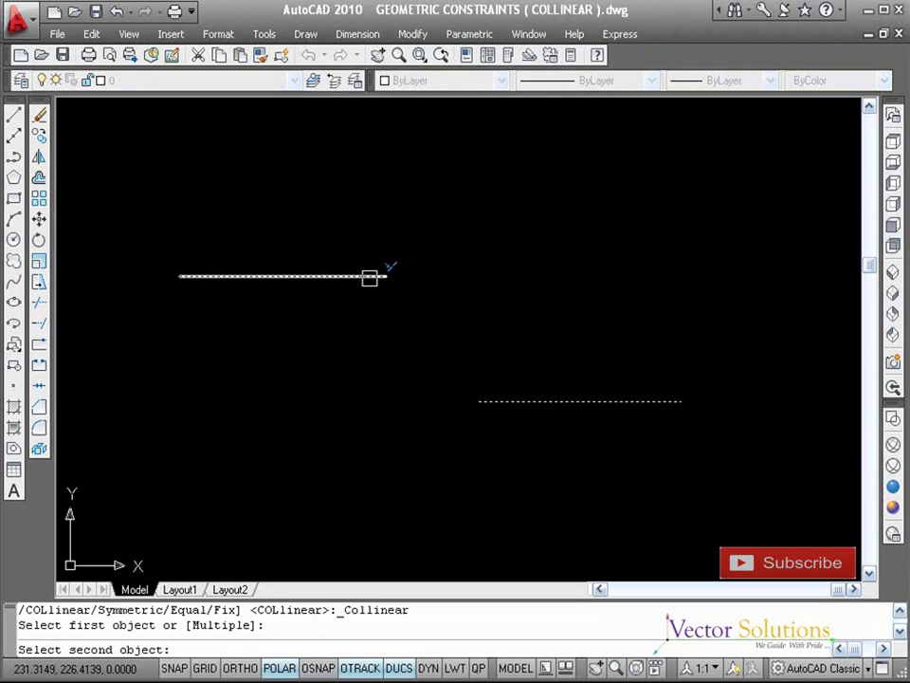
left_click(370, 277)
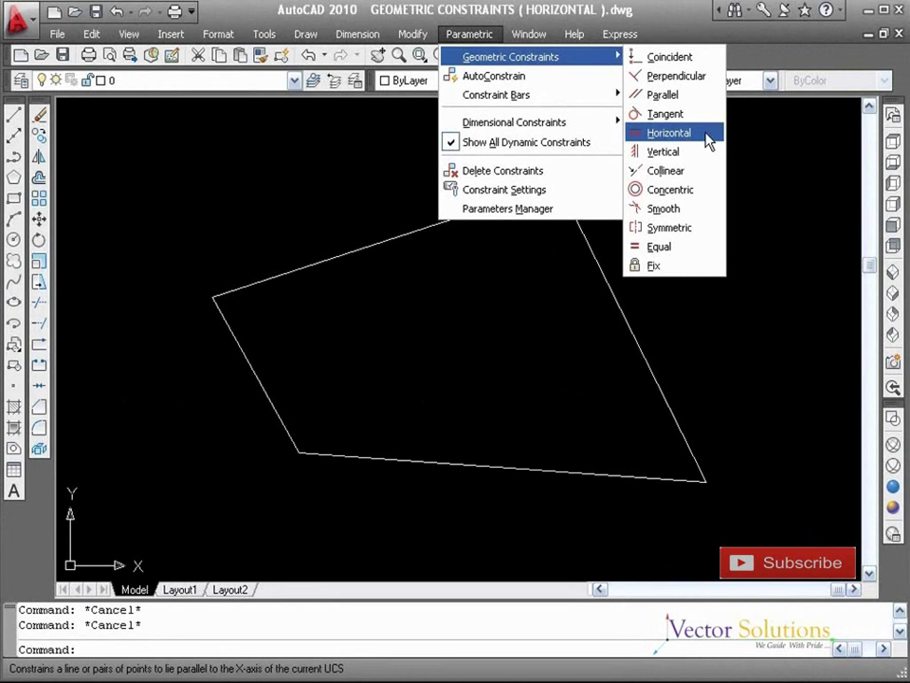
Constrain the quadrilateral's top edge, then its bottom edge, to be horizontal
left_click(706, 139)
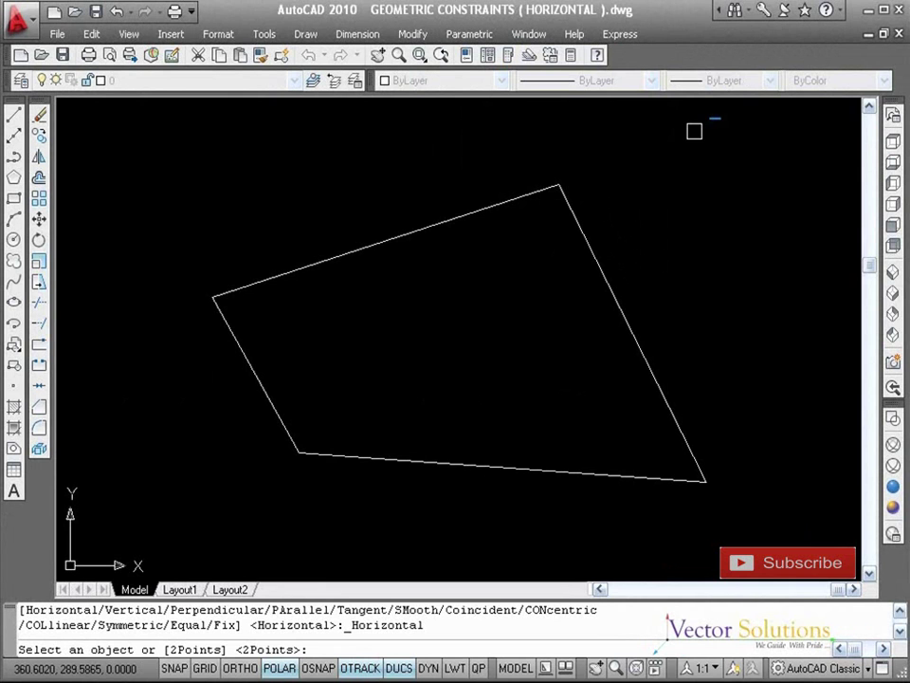
left_click(412, 229)
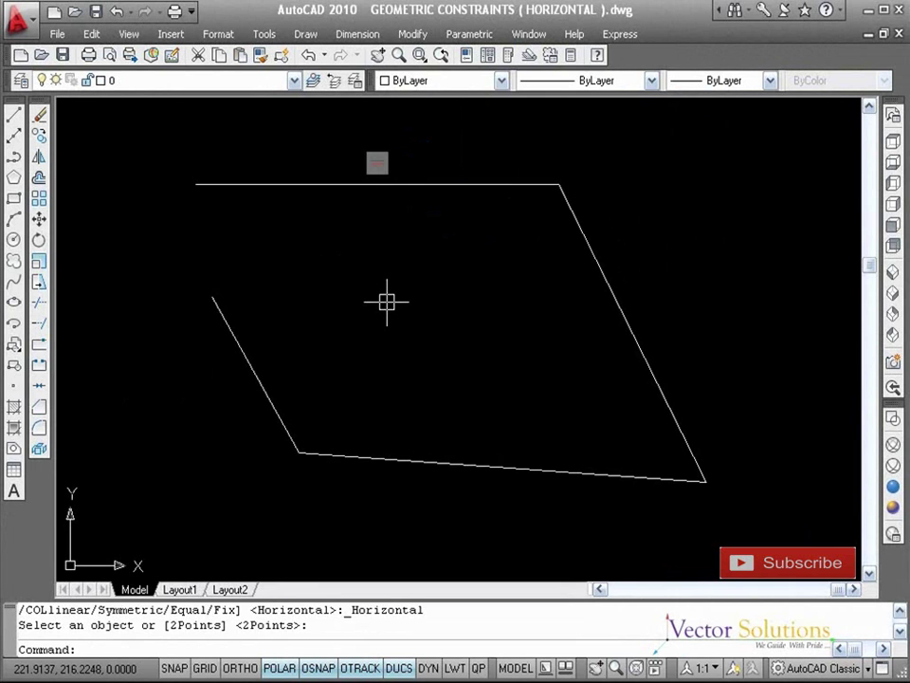
left_click(480, 35)
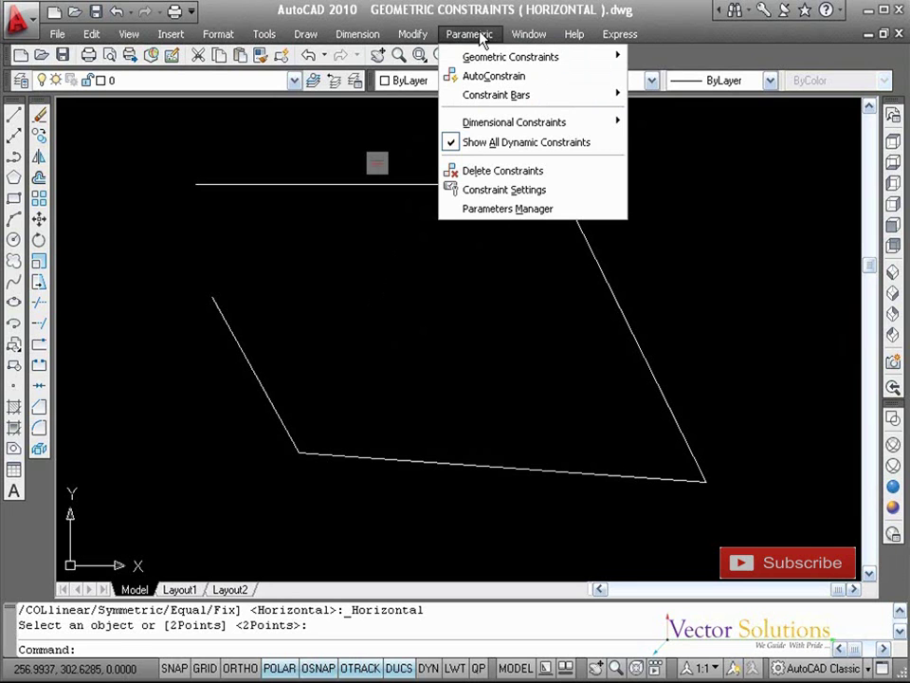
mouse_move(510, 56)
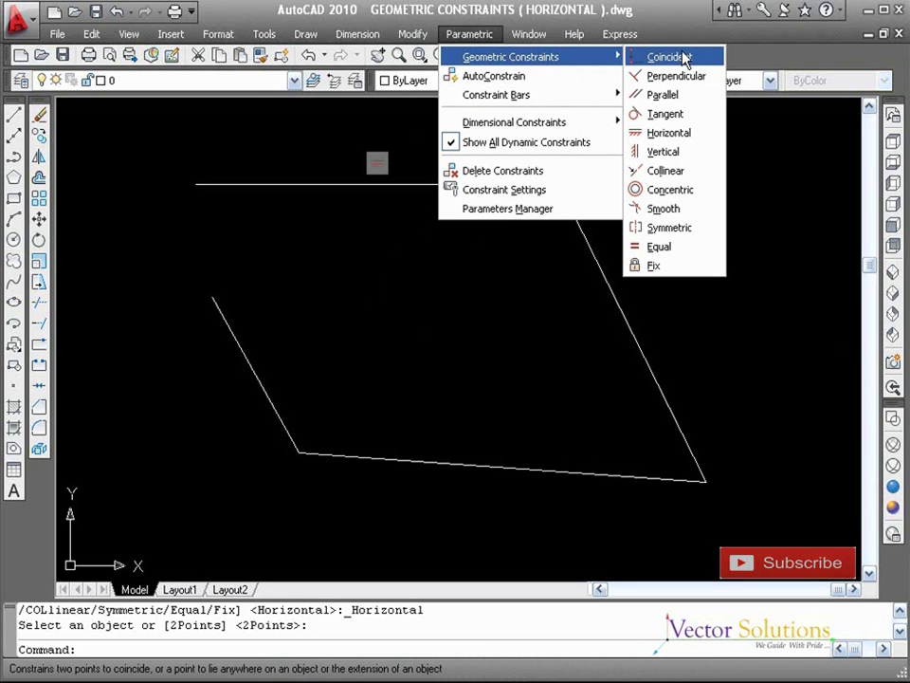
left_click(692, 135)
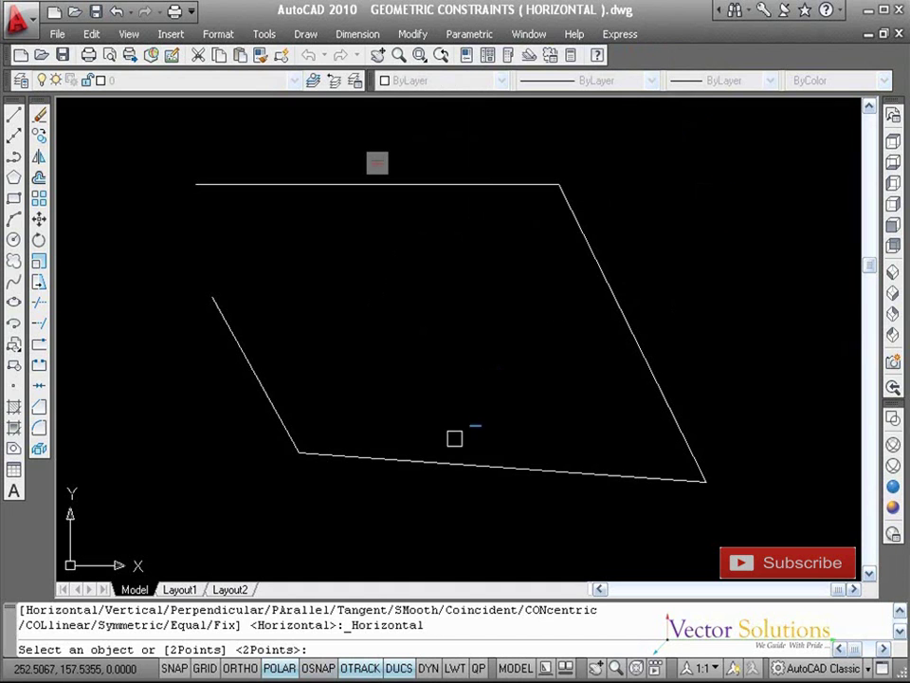
left_click(457, 464)
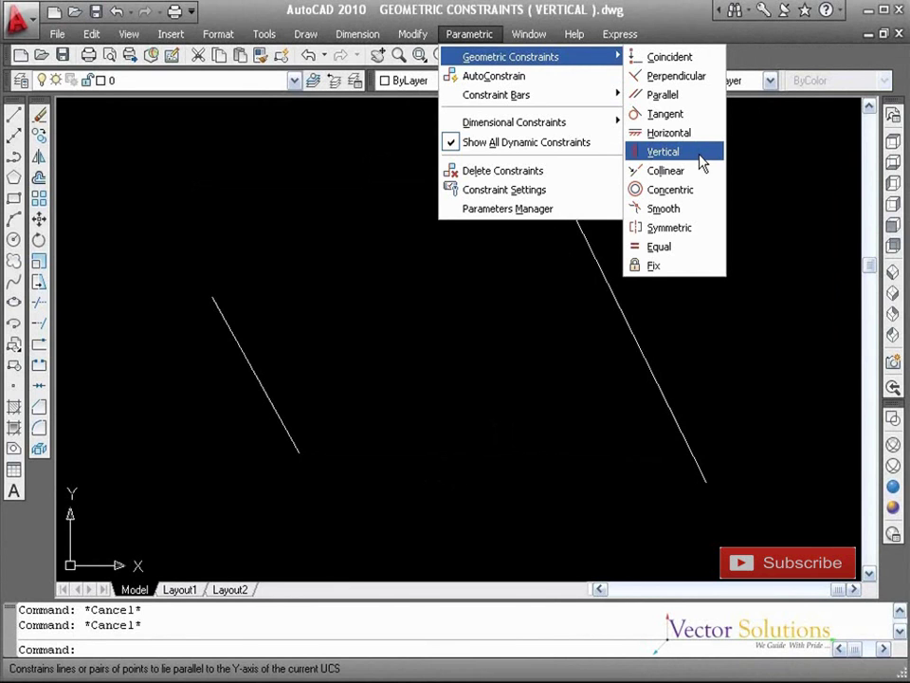
Apply Vertical to the left slanted line and then the right diagonal line
left_click(700, 157)
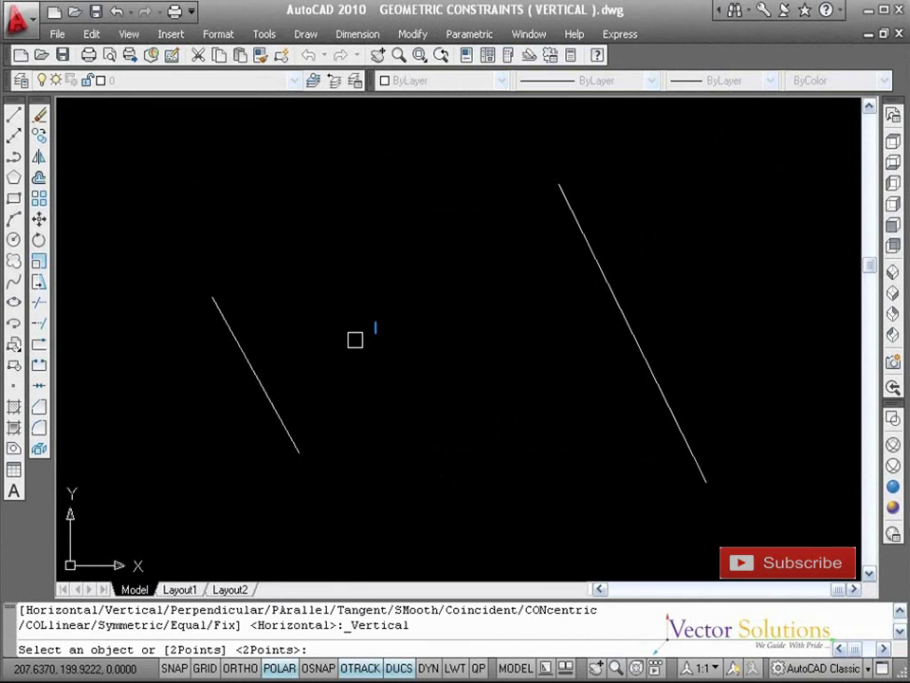
left_click(244, 359)
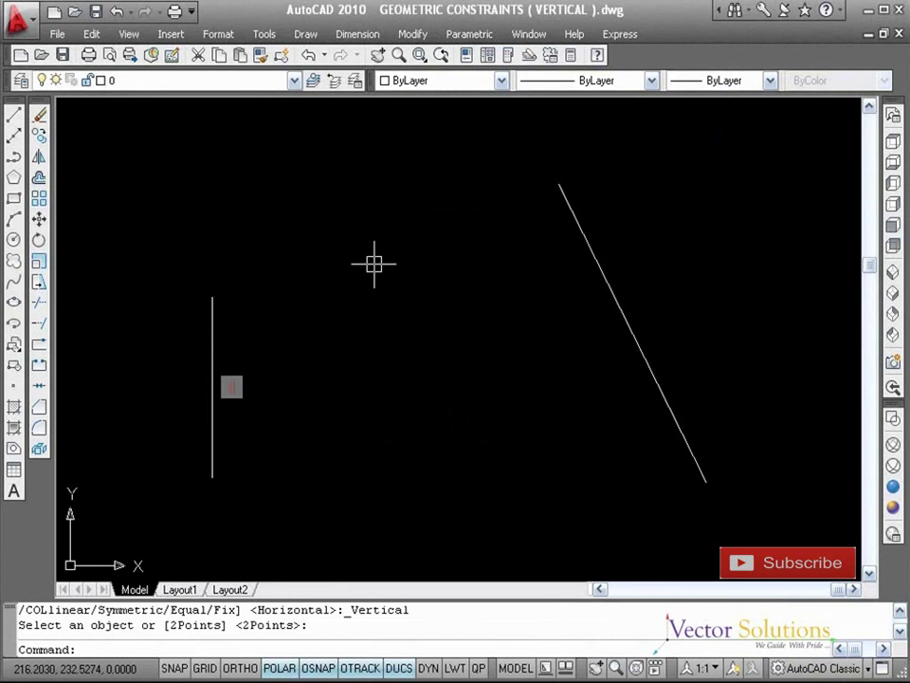
left_click(471, 35)
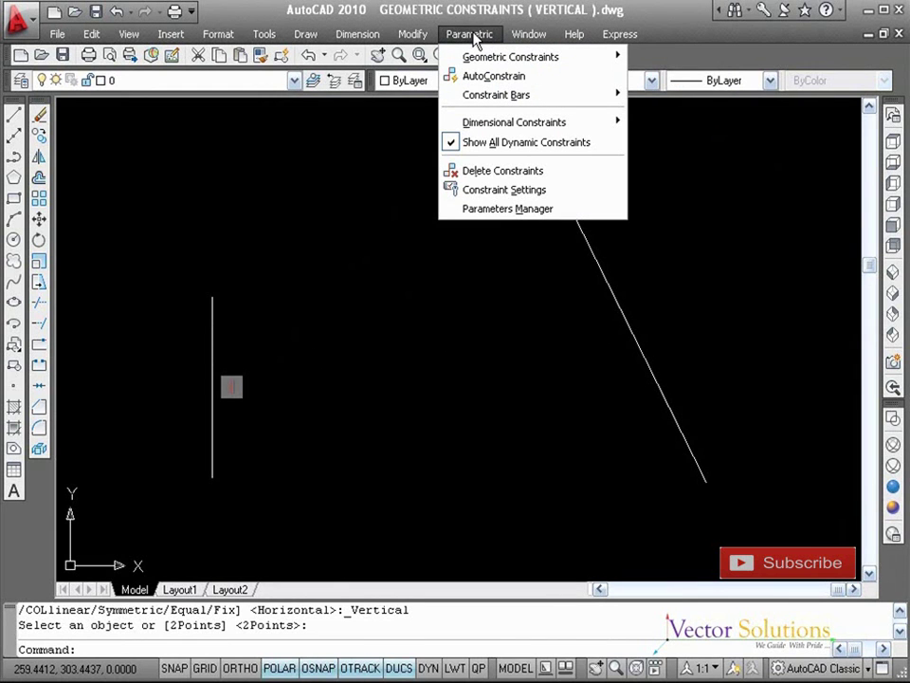
mouse_move(510, 57)
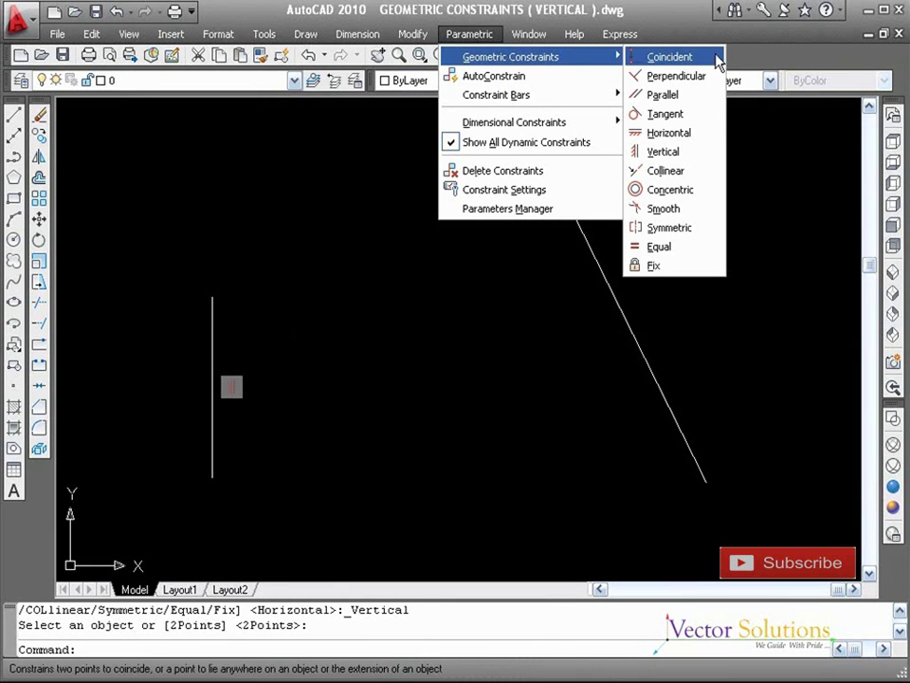
left_click(698, 154)
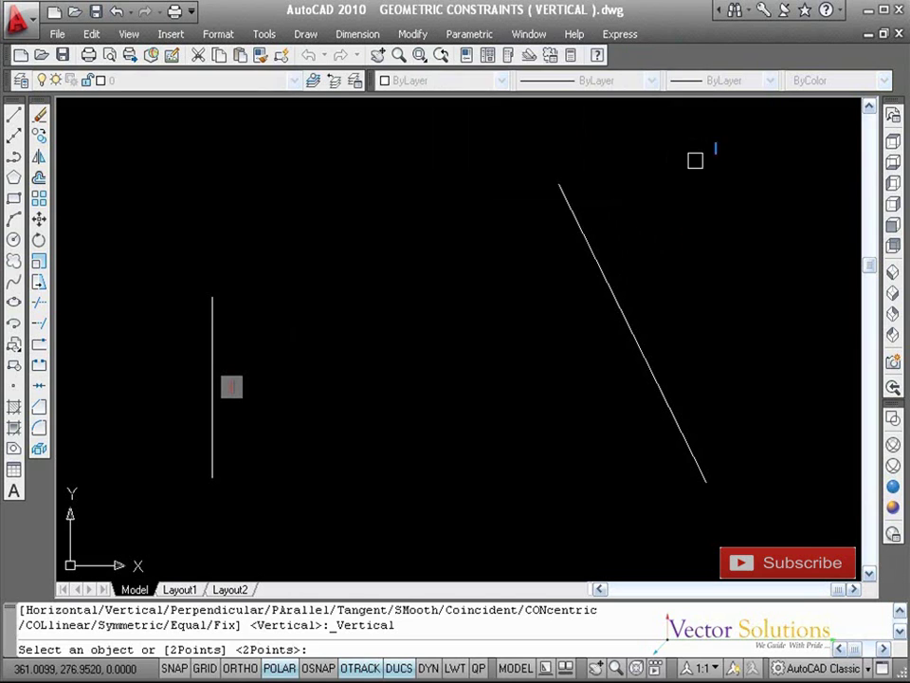
left_click(592, 254)
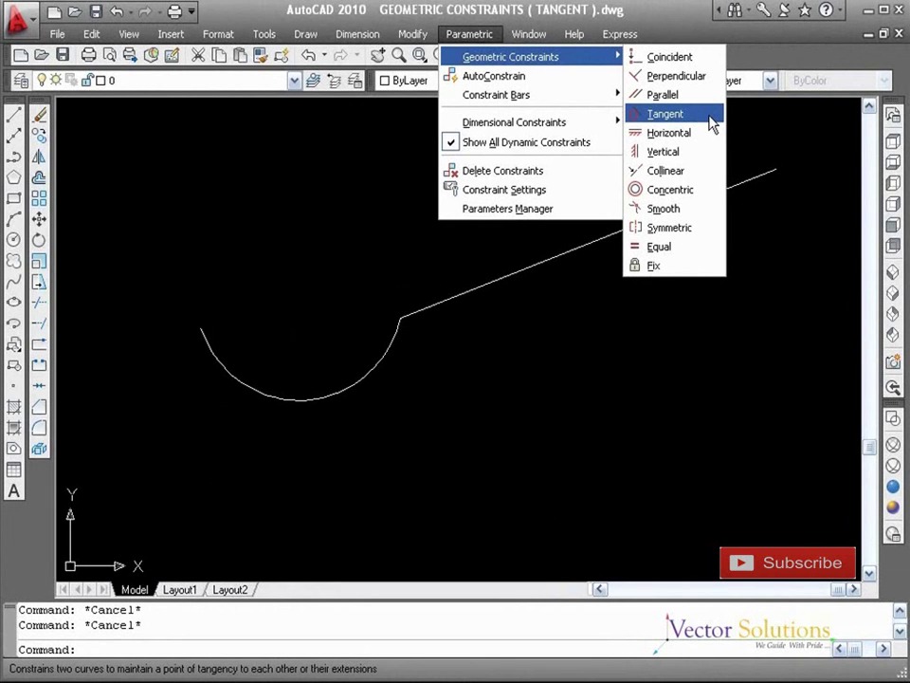
Apply a Tangent constraint between the arc and the long slanted line
left_click(712, 124)
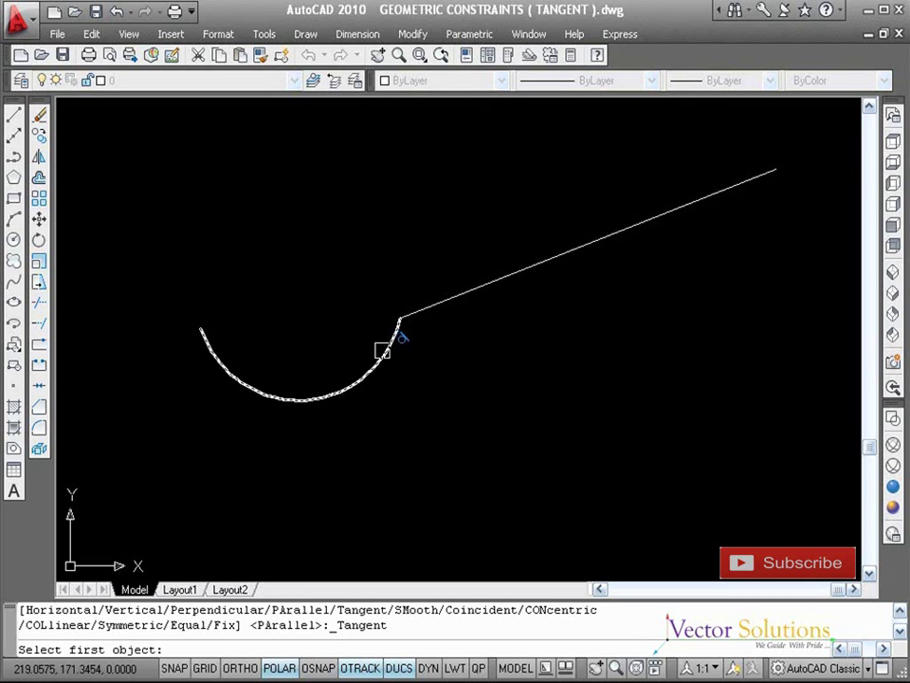
left_click(382, 351)
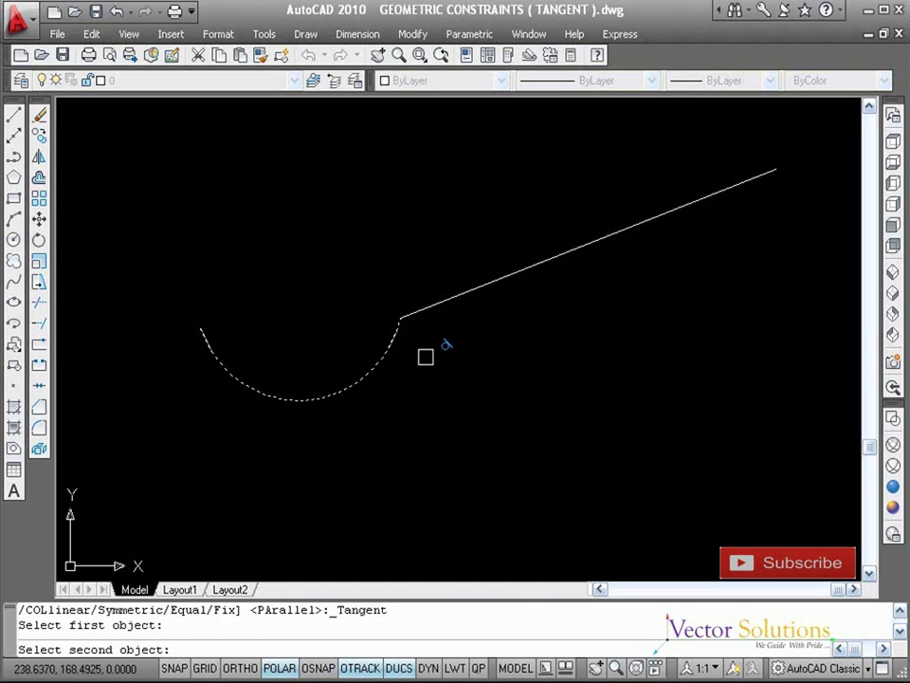
left_click(460, 297)
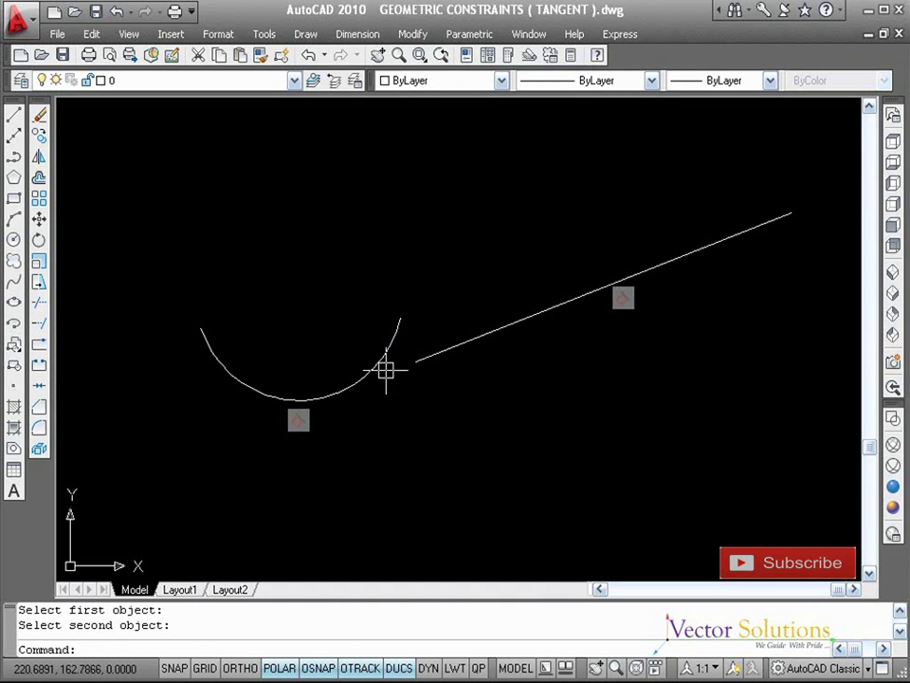
Drag the tangent line's end grip down to the bottom of the arc
left_click(423, 359)
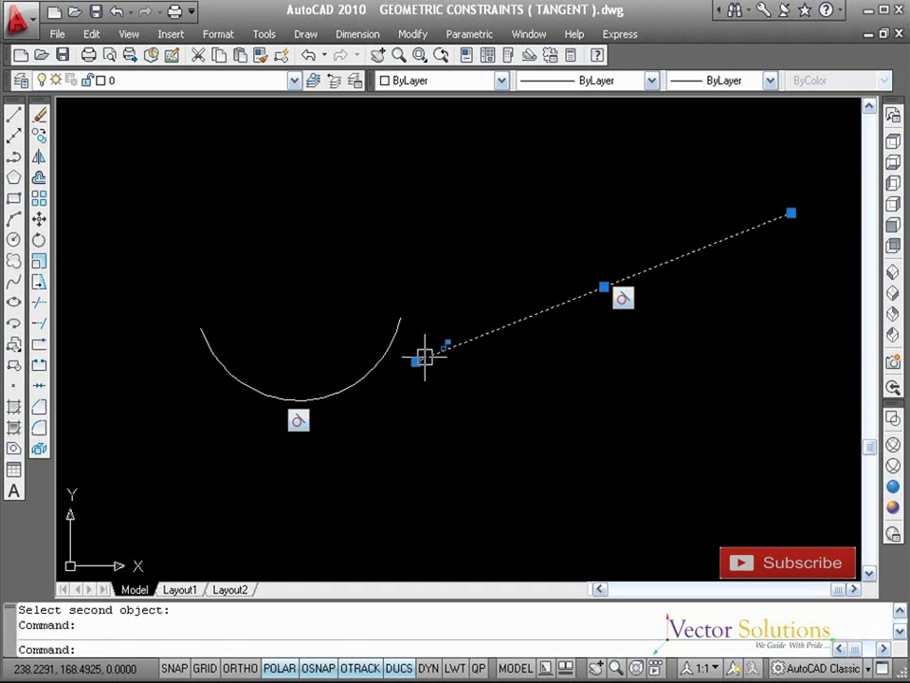
left_click(416, 361)
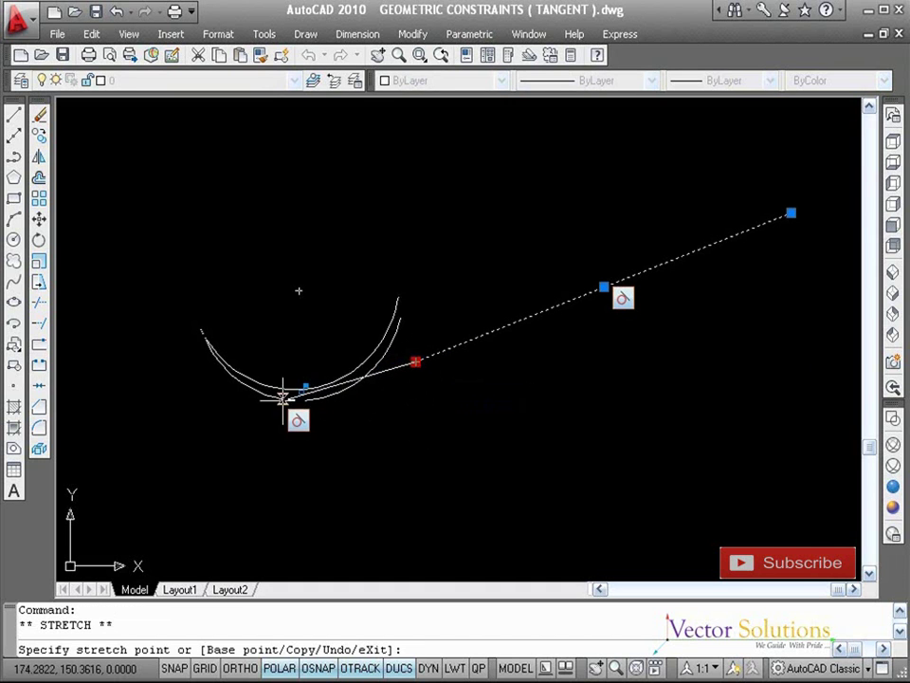
left_click(278, 410)
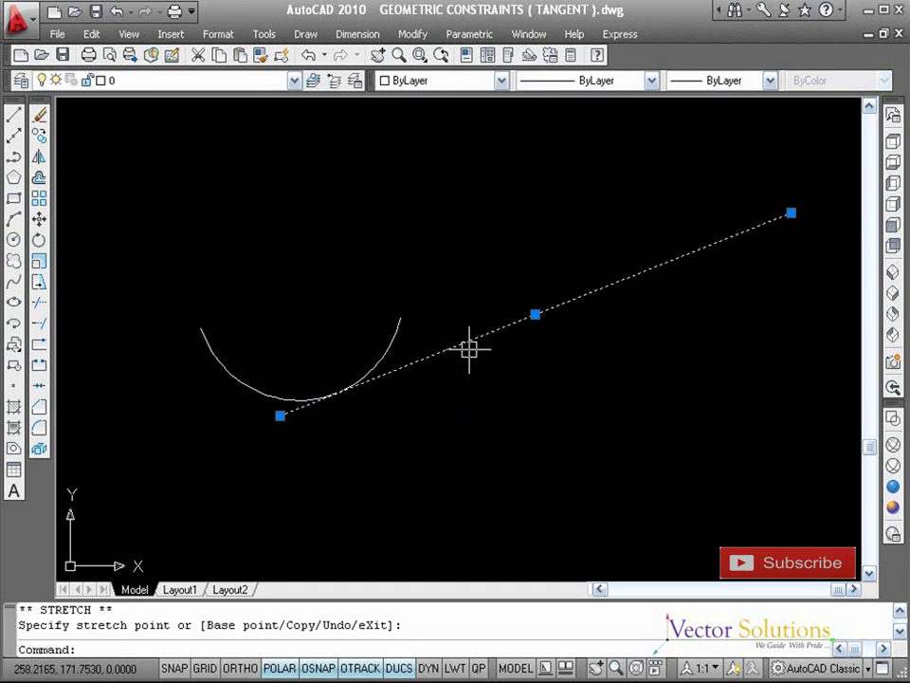
key("Escape")
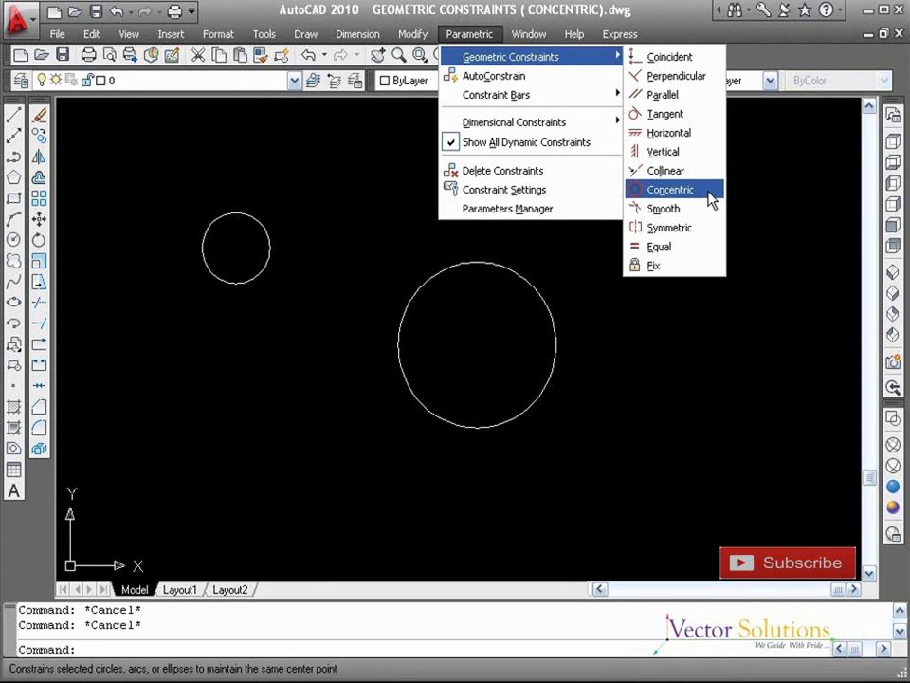
Apply a Concentric constraint so the small circle centres inside the large circle
left_click(712, 198)
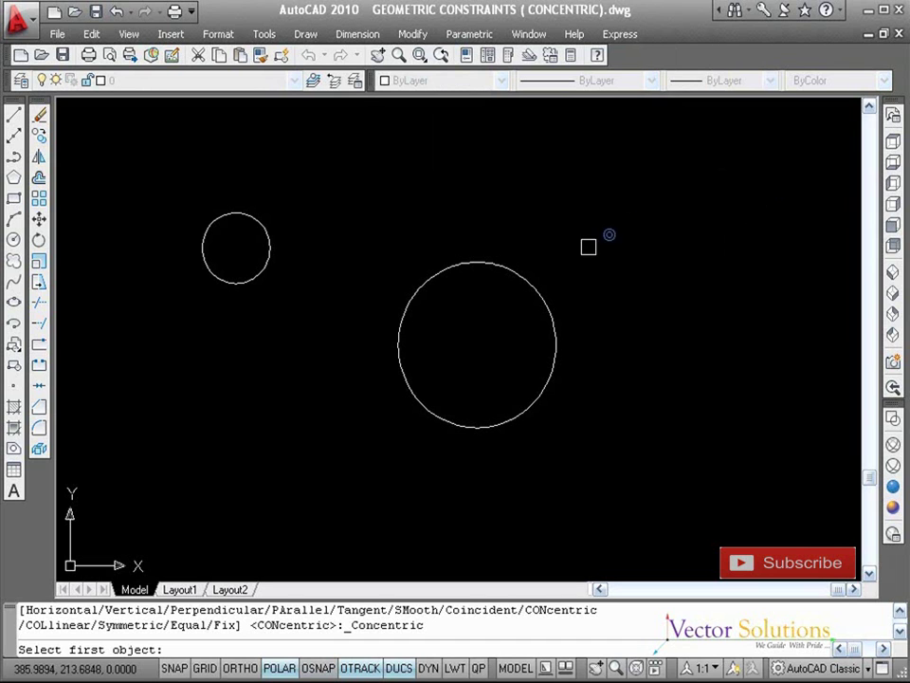
left_click(536, 283)
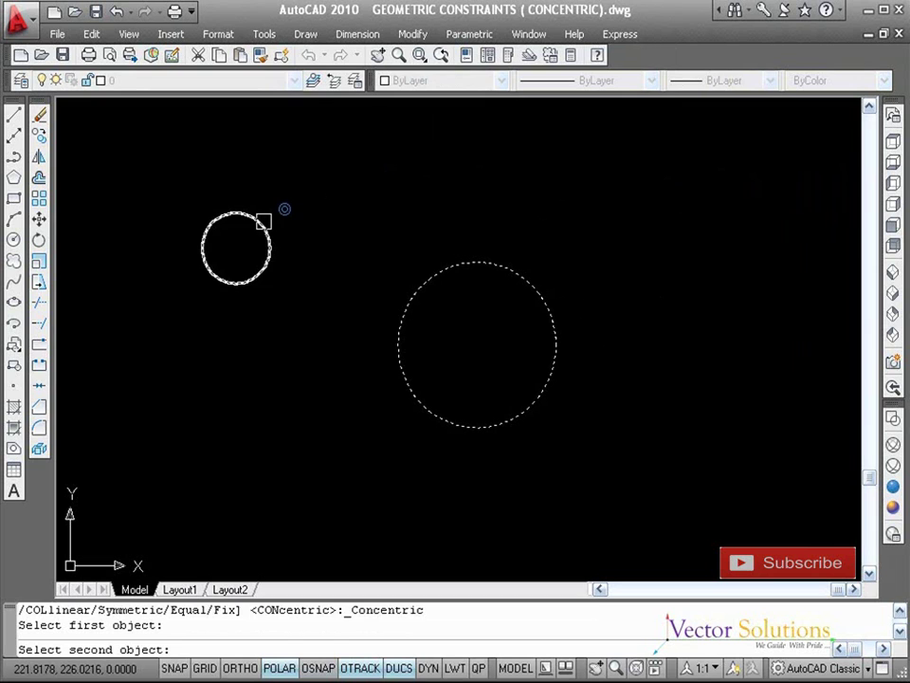
left_click(263, 221)
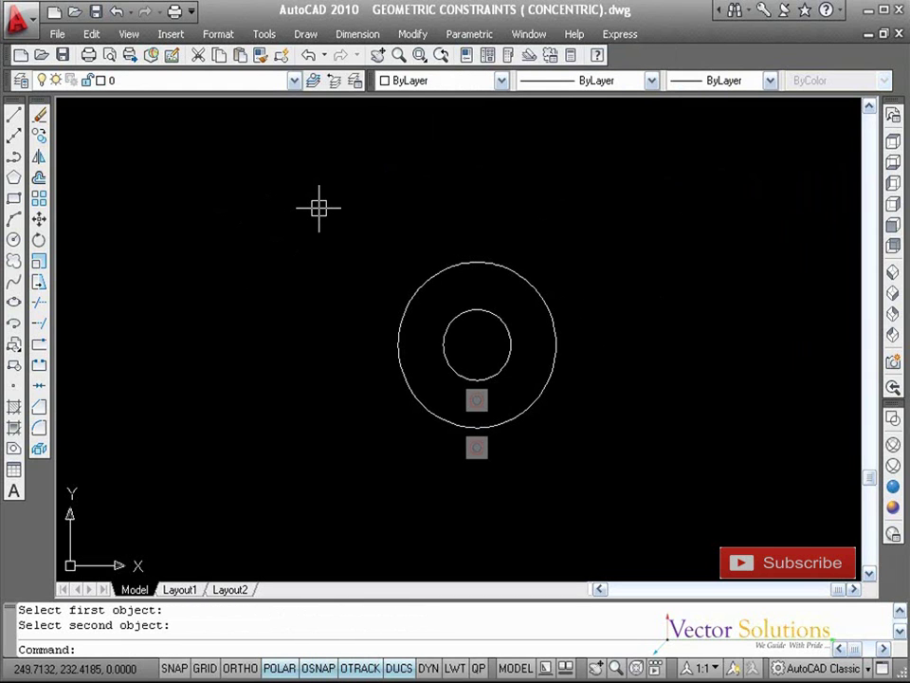